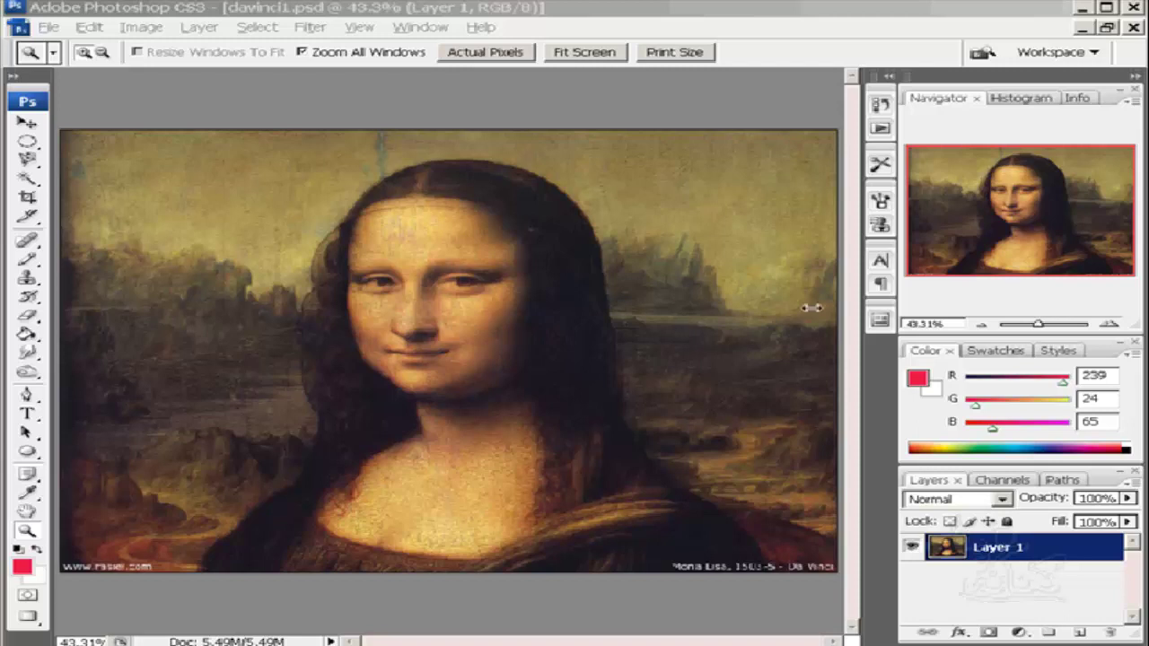
Step: Select the Spot Healing Brush Tool from the healing tools flyout
left_click(28, 240)
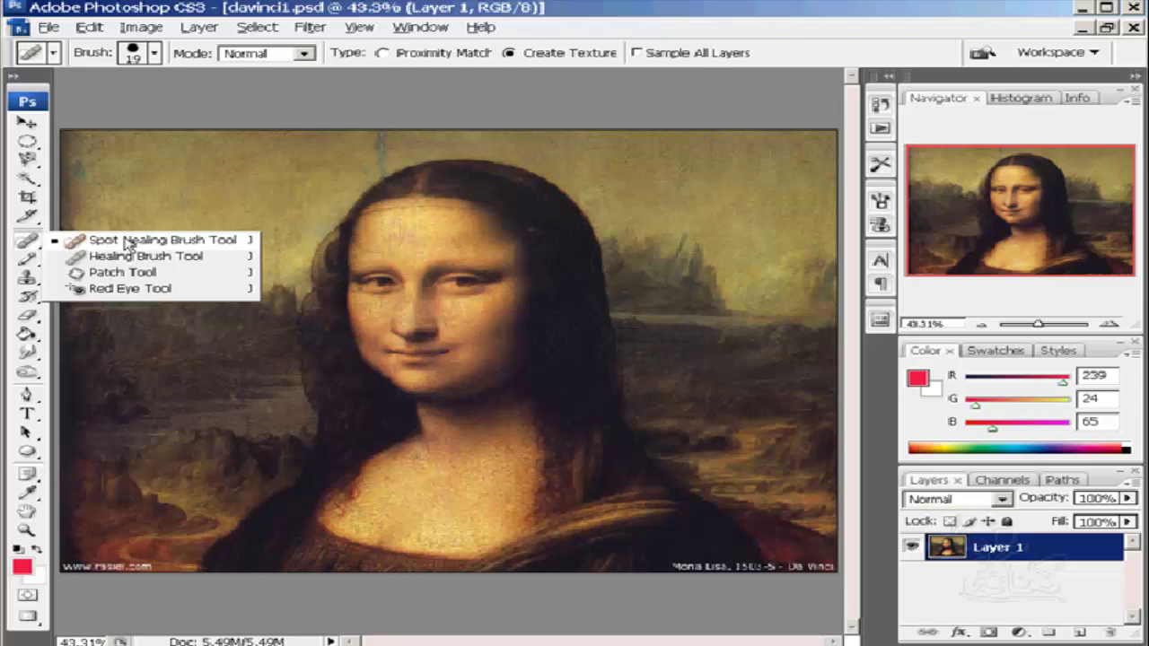
left_click(128, 240)
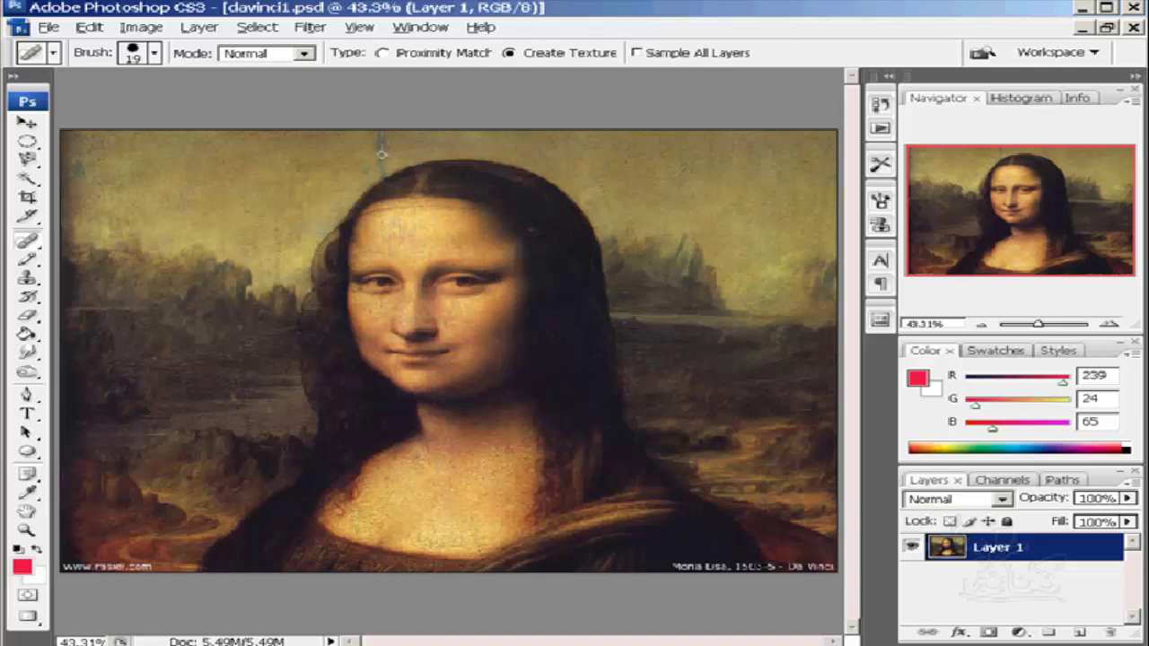
Step: Zoom in on the pale vertical streak in the sky above Mona Lisa's head
left_click(27, 530)
left_click_drag(412, 153, 331, 198)
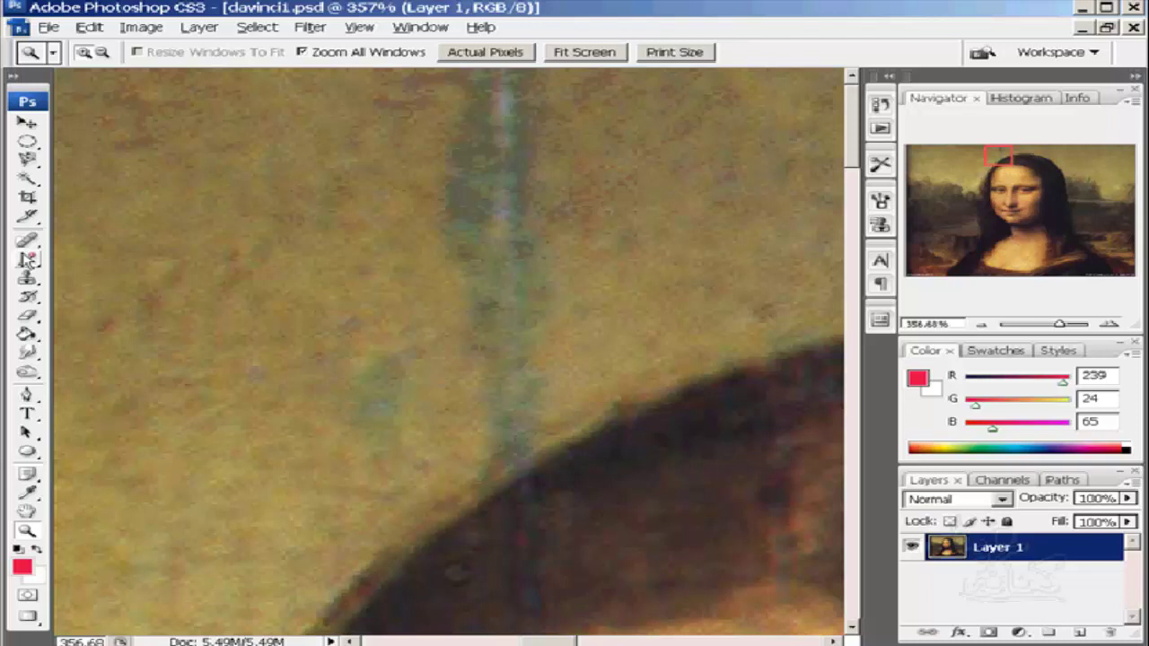
Step: Reselect the Spot Healing Brush and reduce its diameter from 19 to 10 px
left_click(27, 241)
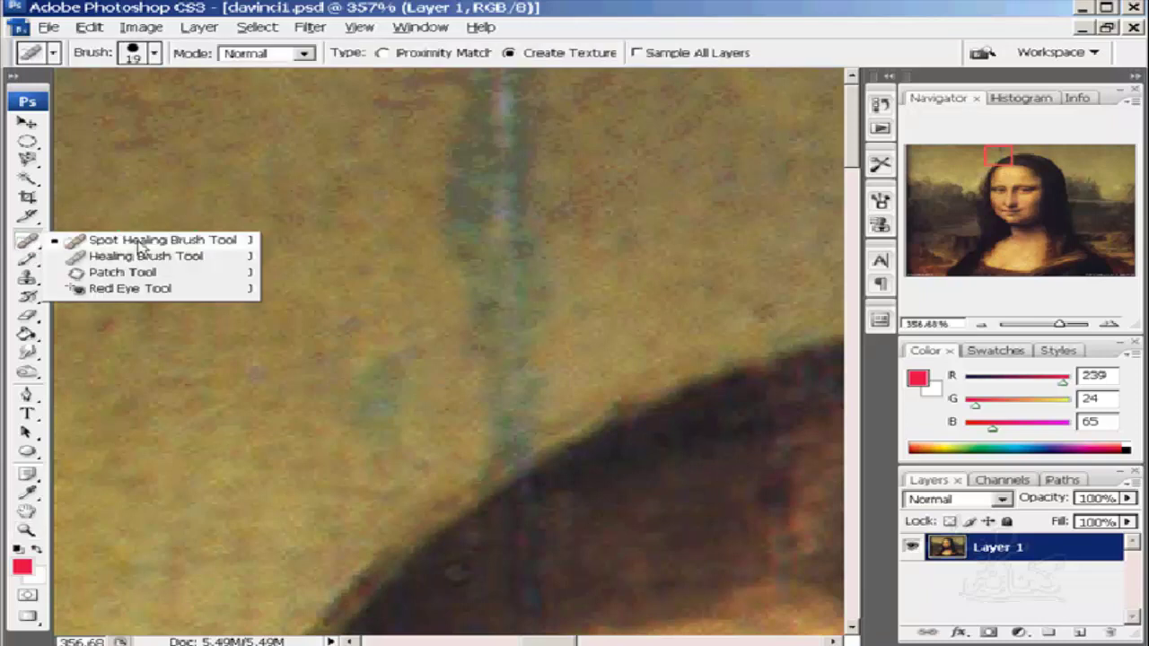
left_click(154, 56)
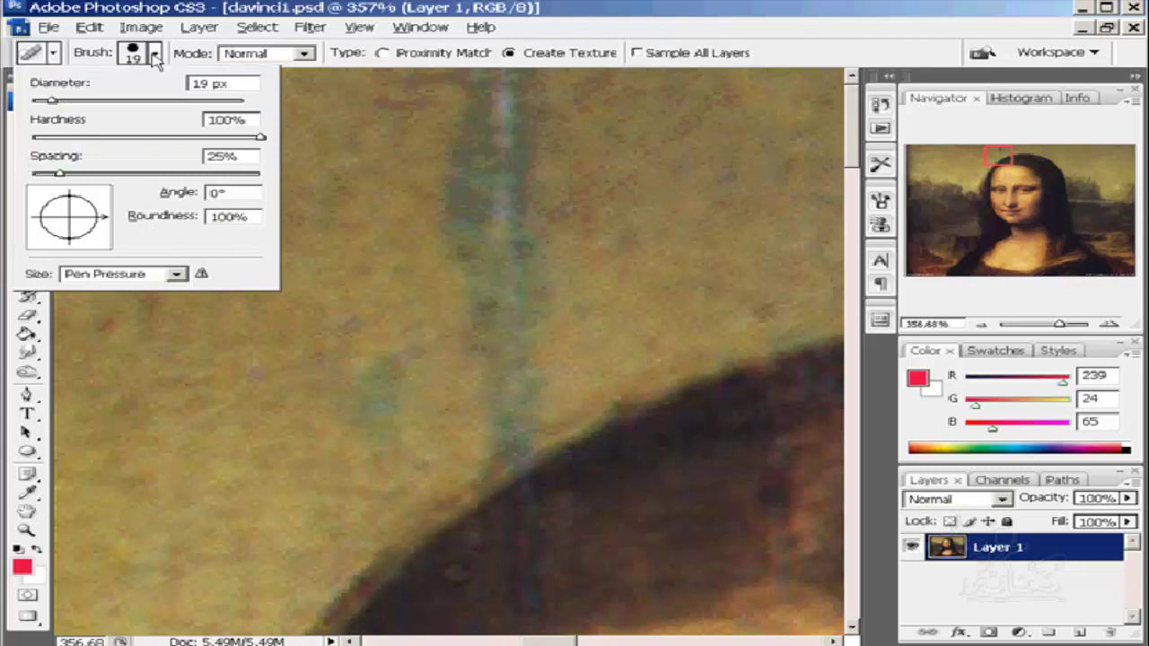
left_click_drag(52, 104, 45, 104)
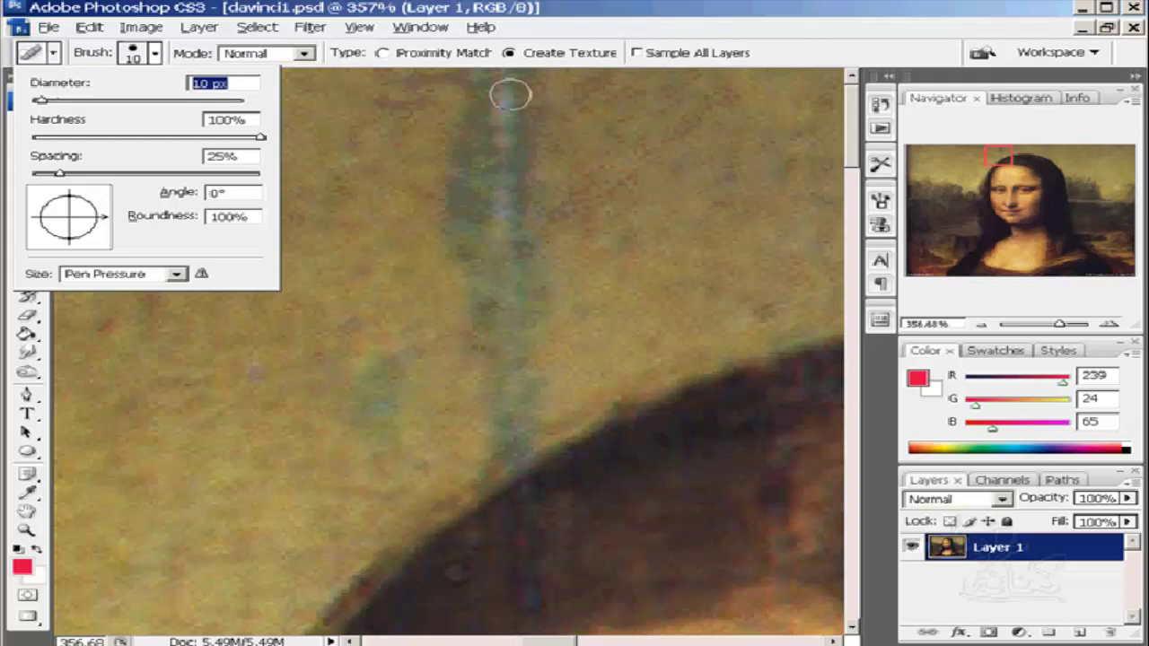
key("Return")
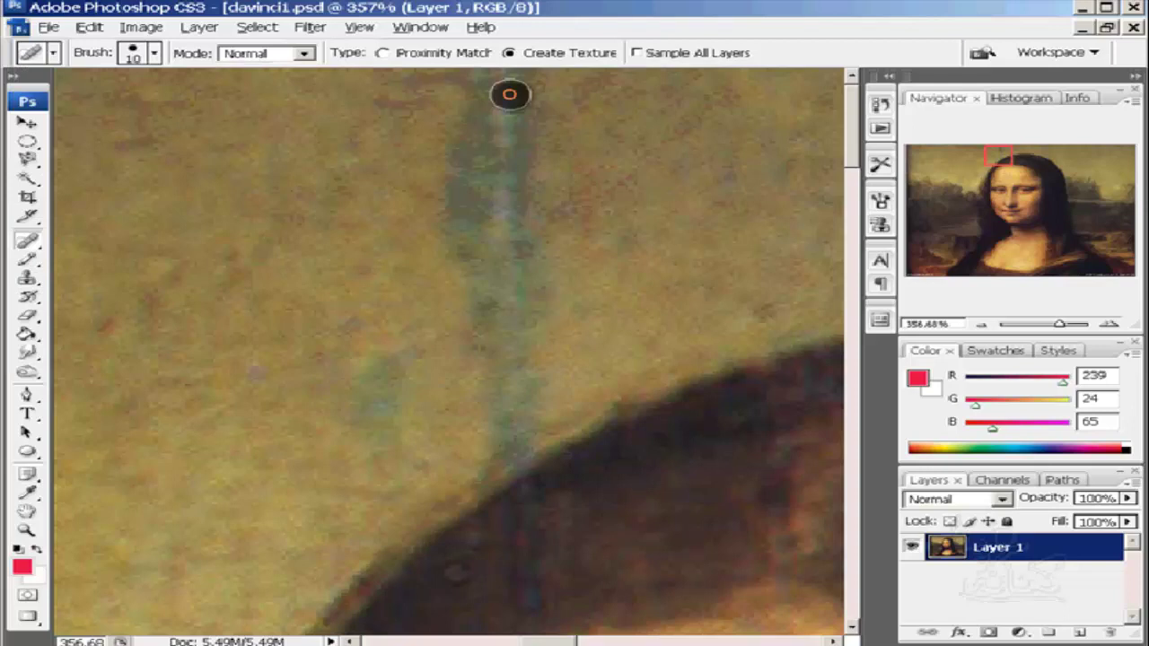
Step: Paint spot healing strokes along the bluish sky streak, down to where it meets the hair
left_click_drag(508, 94, 486, 94)
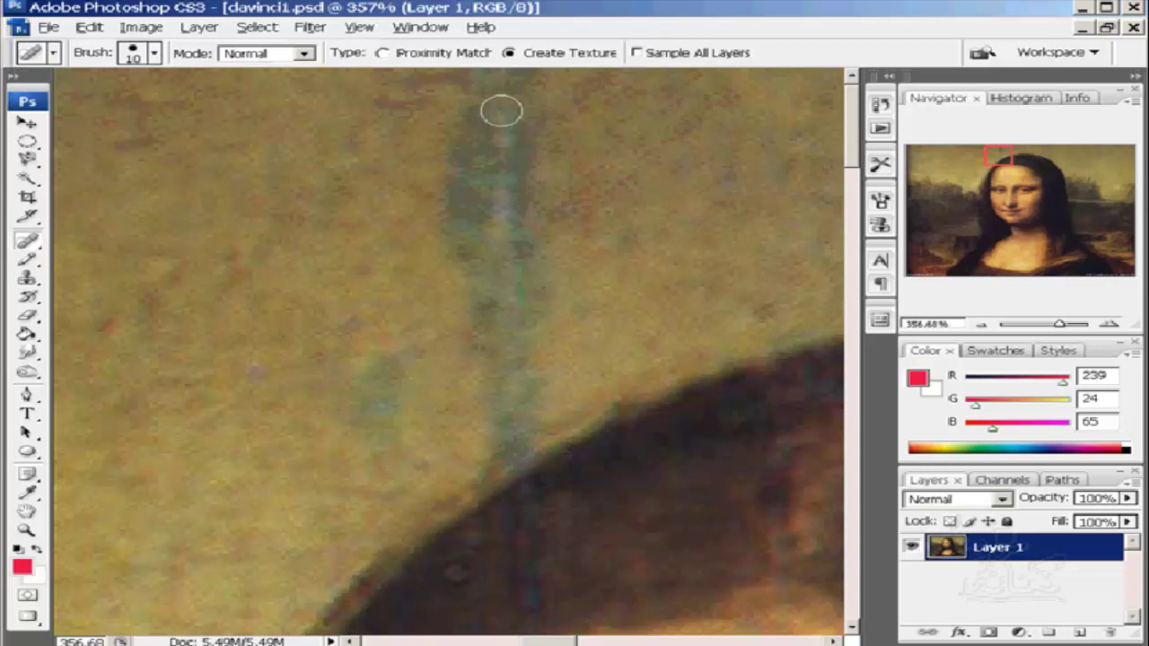
left_click(447, 122)
mouse_move(524, 141)
left_mouse_down()
mouse_move(463, 190)
mouse_move(472, 315)
mouse_move(499, 385)
mouse_move(496, 437)
mouse_move(498, 254)
left_mouse_up()
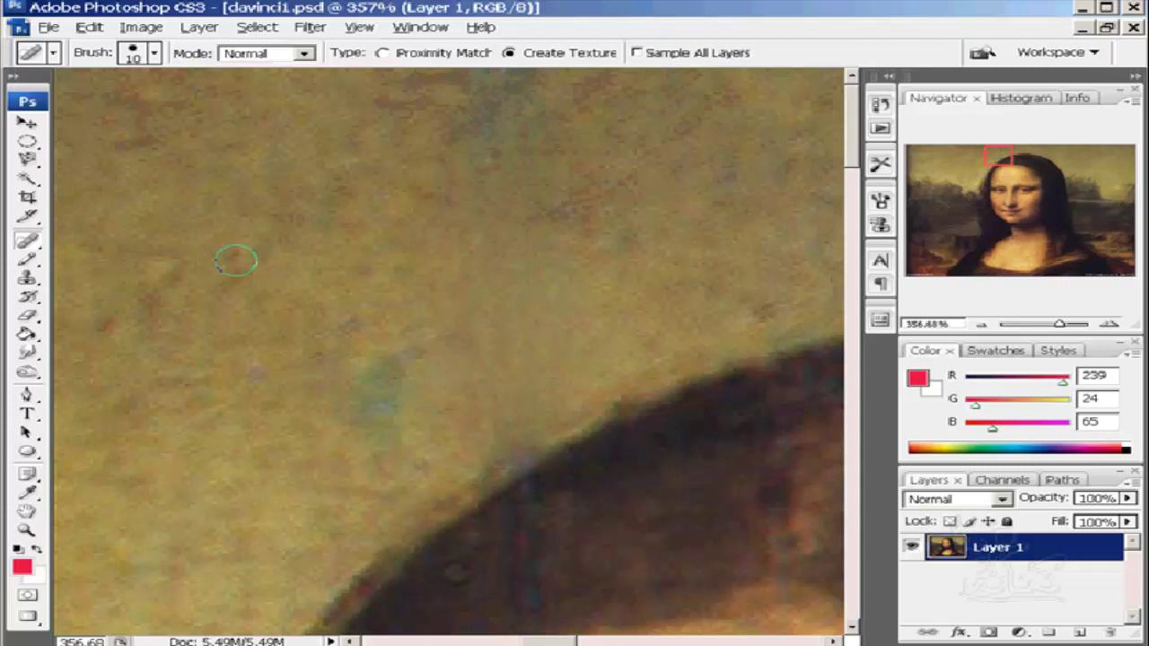
left_click(510, 91)
mouse_move(511, 90)
left_mouse_down()
mouse_move(500, 119)
mouse_move(473, 87)
mouse_move(553, 79)
left_mouse_up()
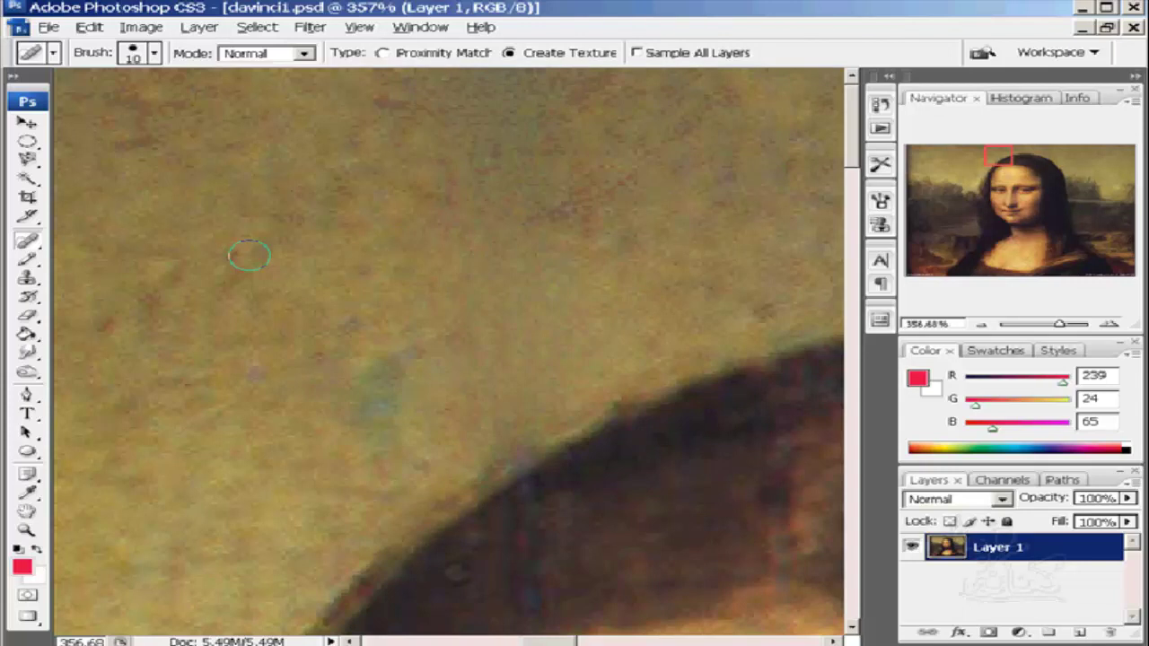
mouse_move(377, 413)
left_mouse_down()
mouse_move(404, 395)
mouse_move(332, 365)
mouse_move(298, 376)
mouse_move(371, 370)
left_mouse_up()
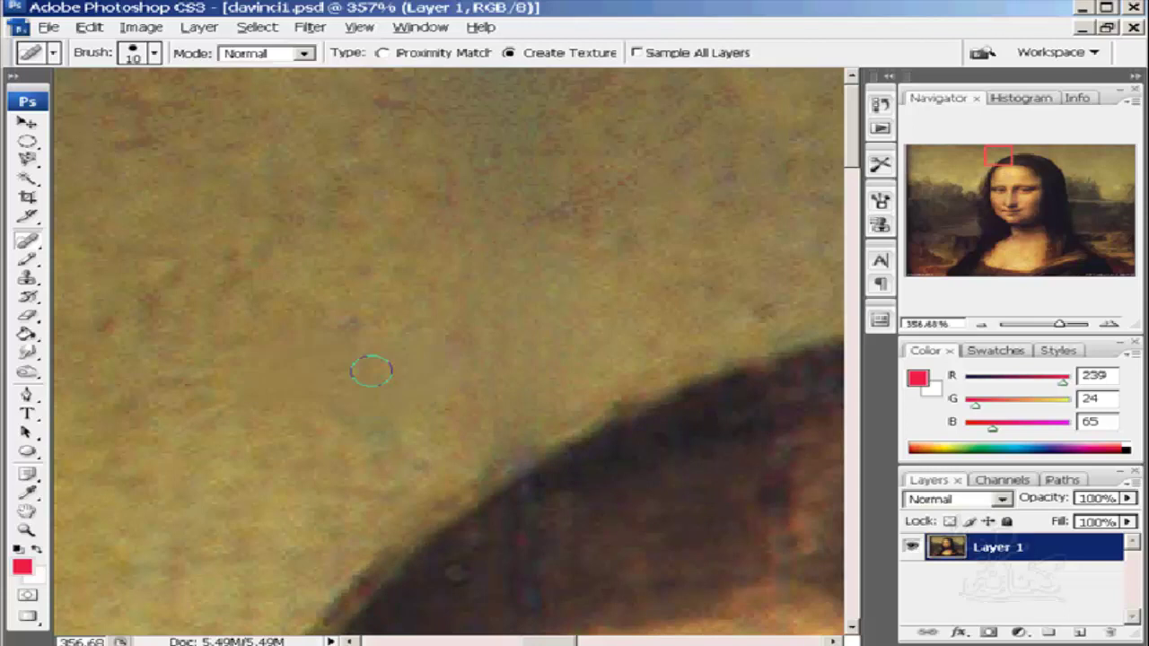
mouse_move(490, 464)
left_mouse_down()
mouse_move(476, 470)
mouse_move(547, 435)
mouse_move(572, 405)
left_mouse_up()
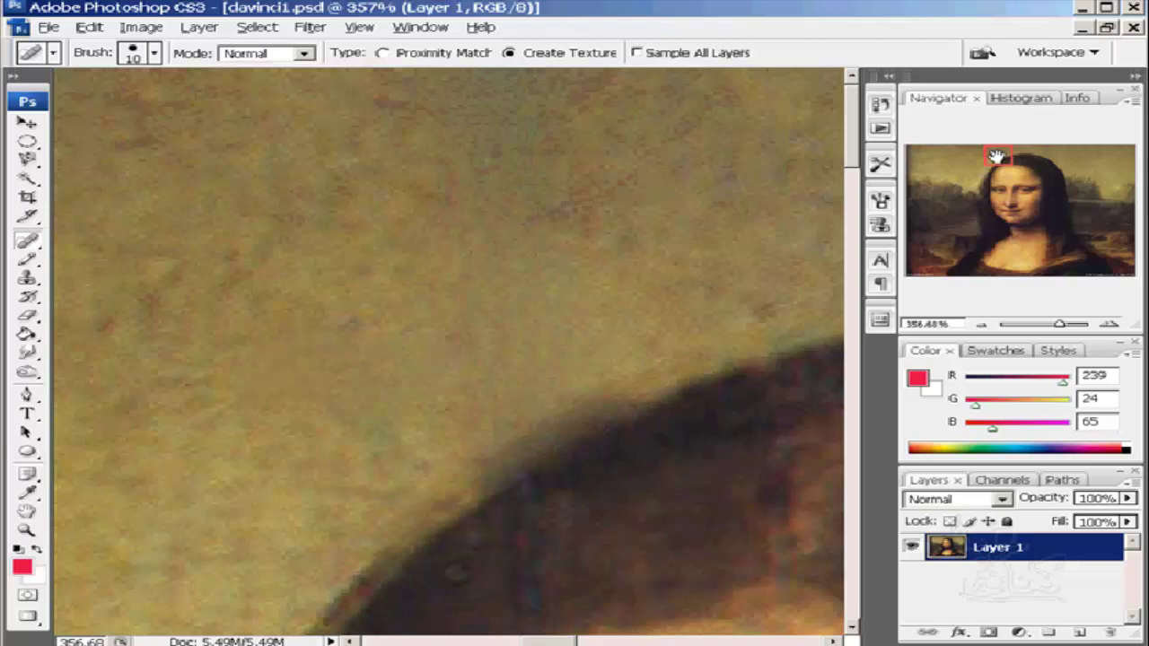
Step: Pan to the lower-right caption and paint spot healing strokes over 'Da Vinci'
left_click_drag(997, 157, 1126, 269)
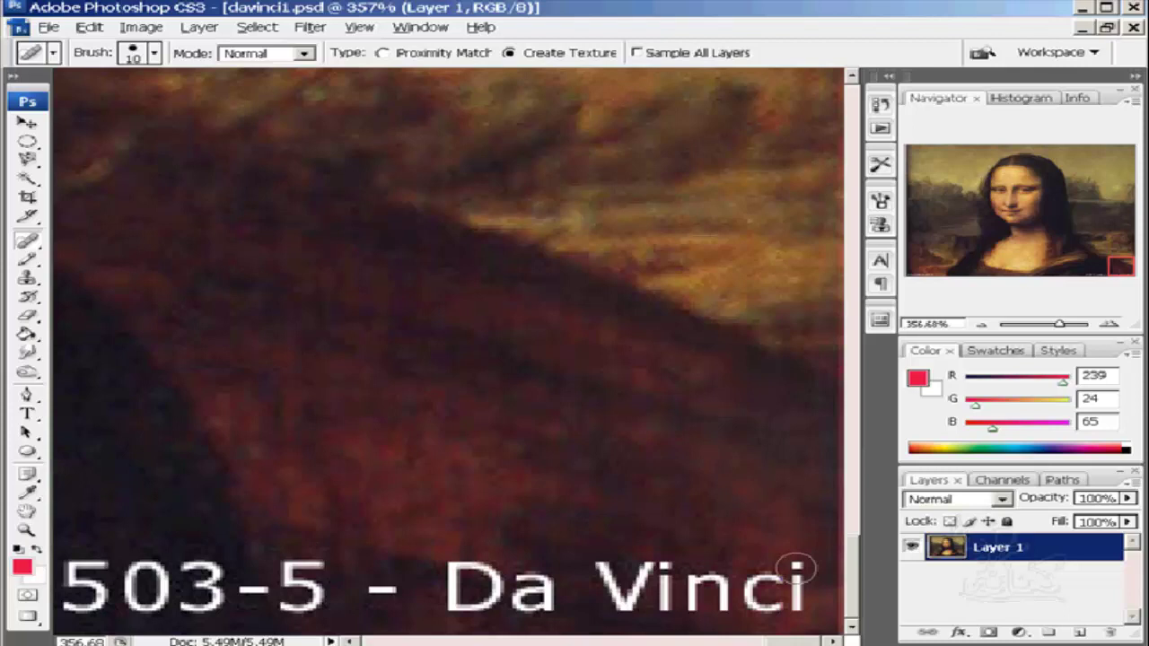
mouse_move(795, 571)
left_mouse_down()
mouse_move(795, 608)
mouse_move(752, 605)
mouse_move(767, 579)
left_mouse_up()
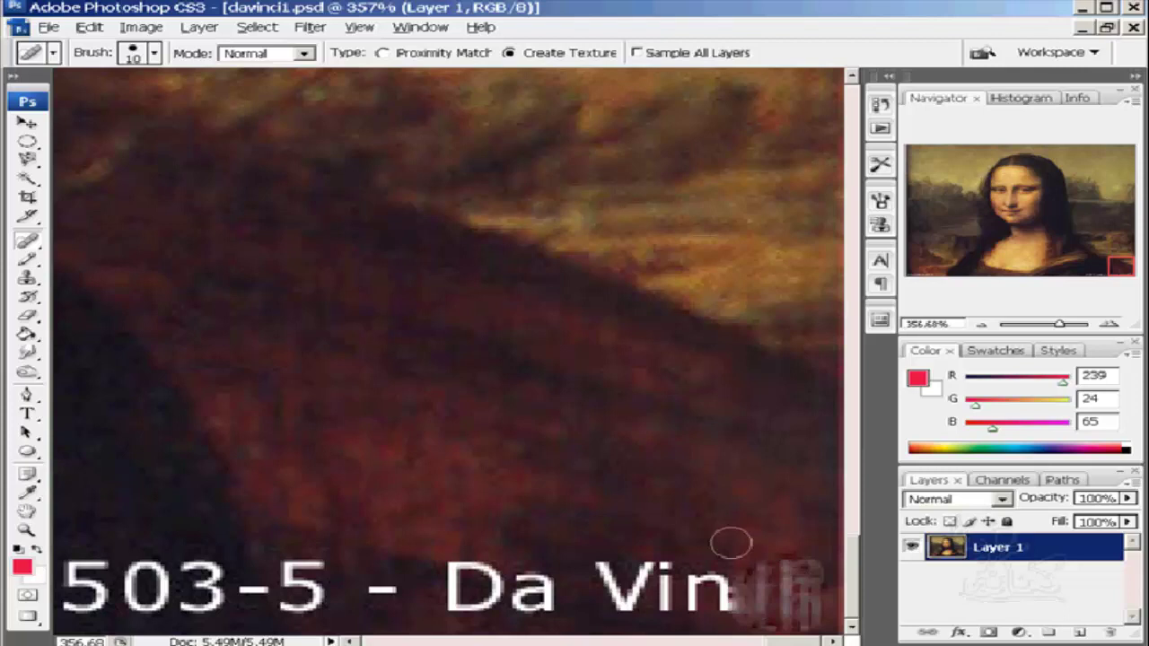
mouse_move(713, 610)
left_mouse_down()
mouse_move(756, 579)
mouse_move(723, 569)
mouse_move(577, 610)
mouse_move(714, 567)
mouse_move(768, 590)
left_mouse_up()
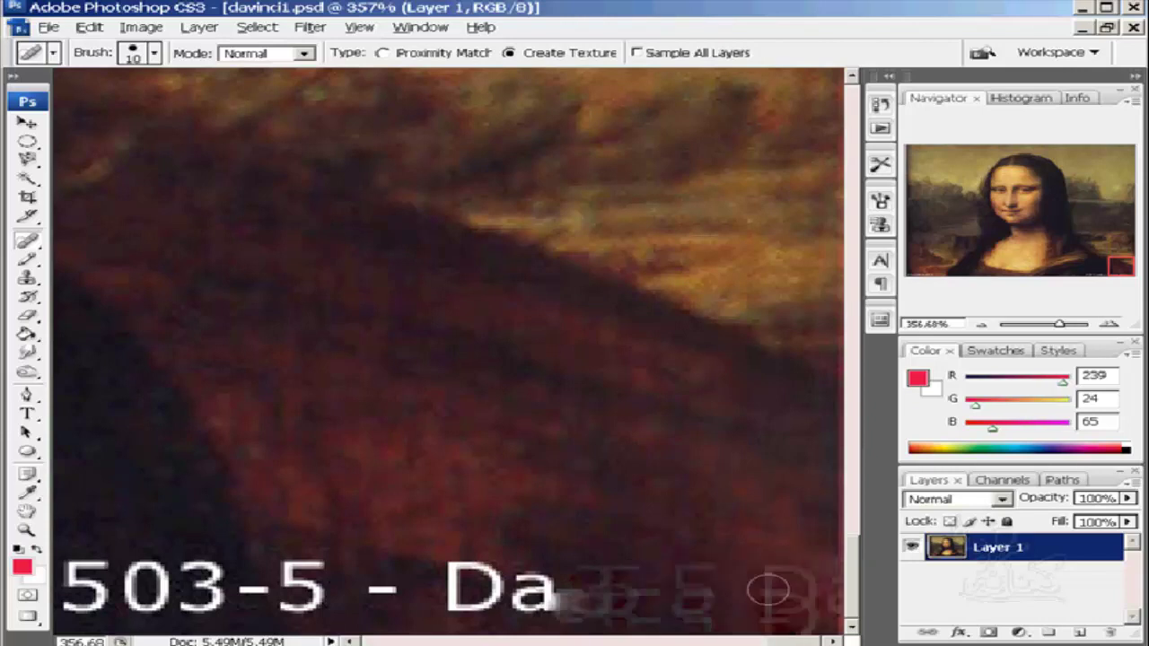
left_click_drag(549, 584, 744, 465)
mouse_move(656, 517)
left_mouse_down()
mouse_move(597, 588)
mouse_move(421, 599)
left_mouse_up()
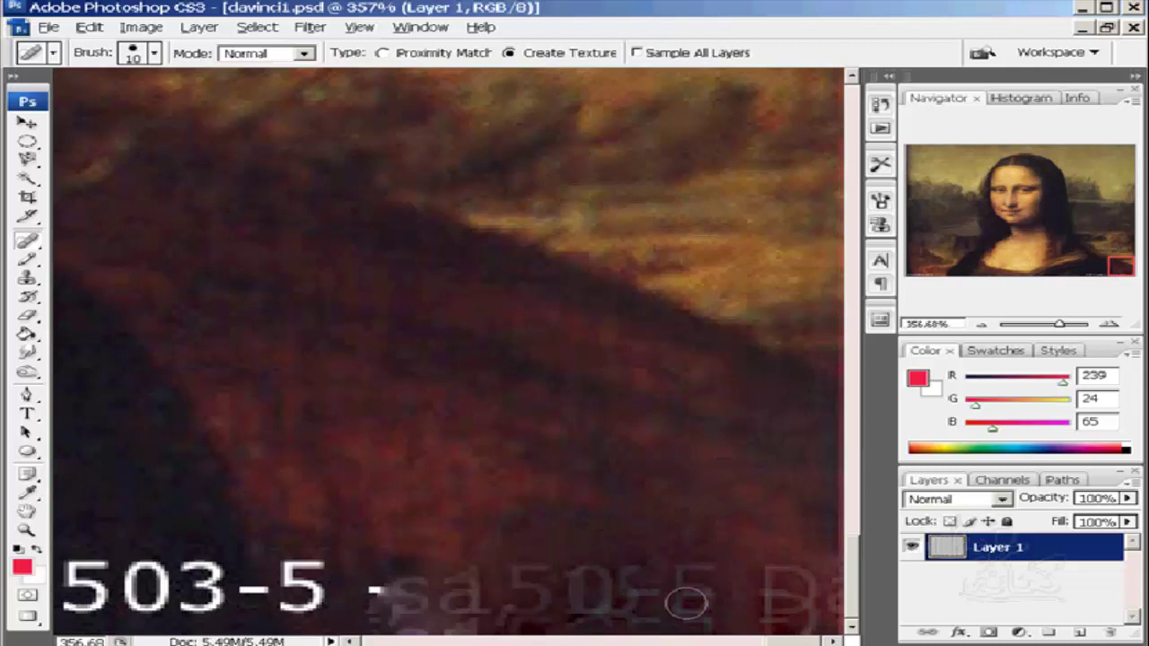
mouse_move(737, 568)
left_mouse_down()
mouse_move(495, 596)
mouse_move(531, 584)
left_mouse_up()
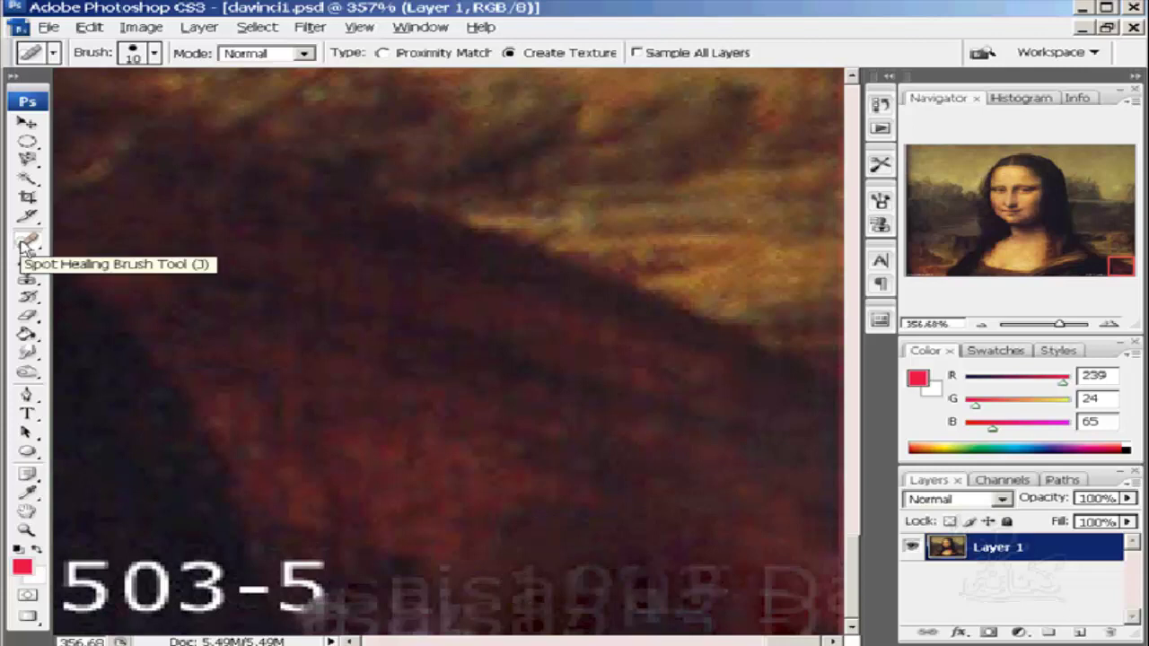
Step: Expand the History panel and step back four healing states
left_click(884, 105)
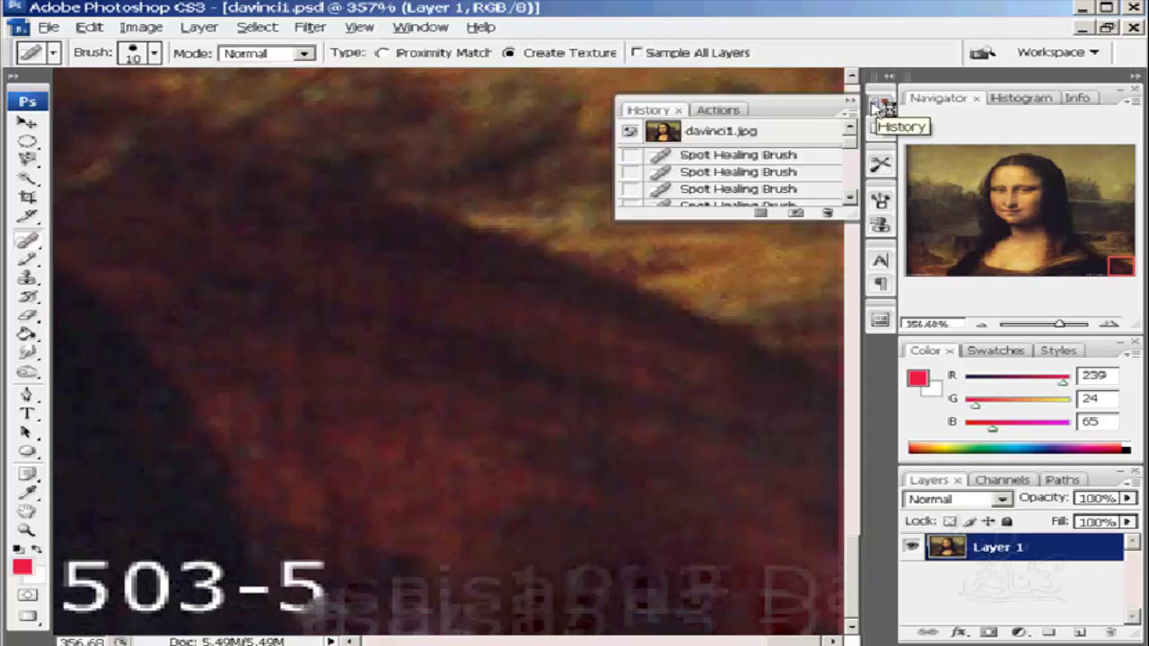
left_click_drag(685, 222, 610, 510)
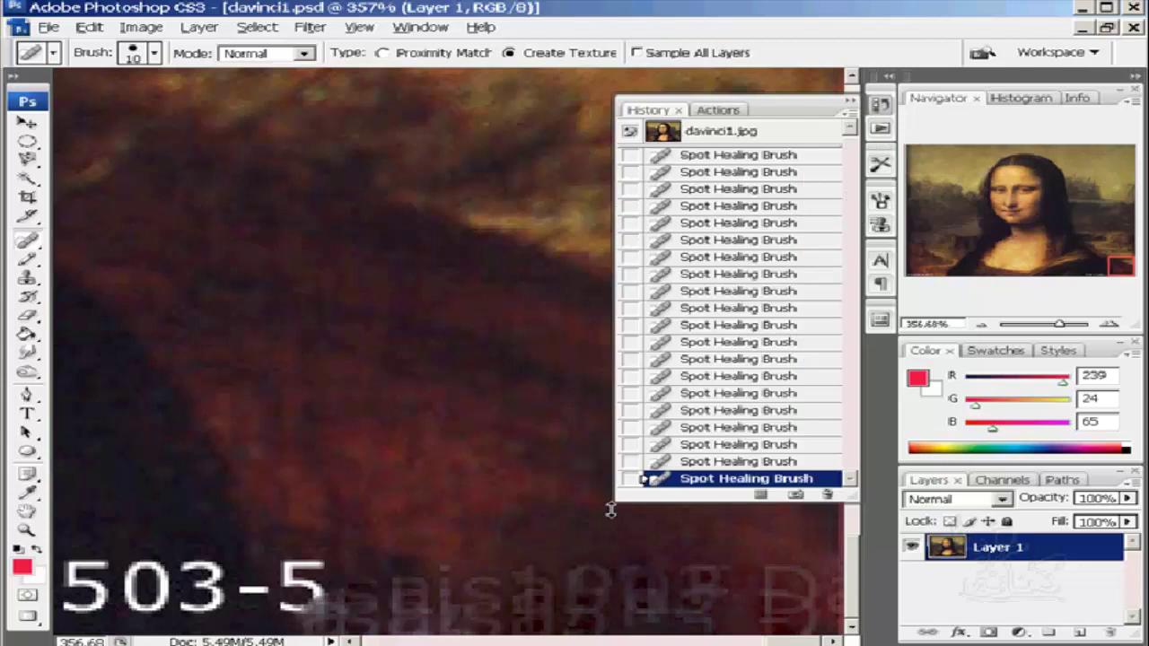
left_click(736, 292)
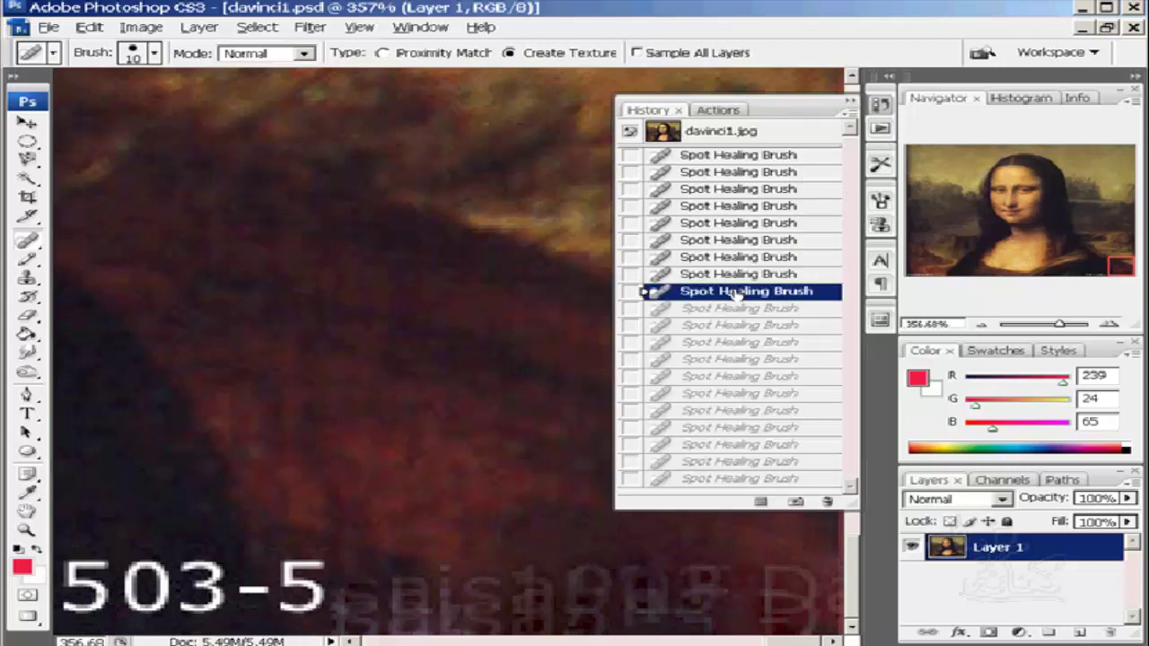
left_click(737, 276)
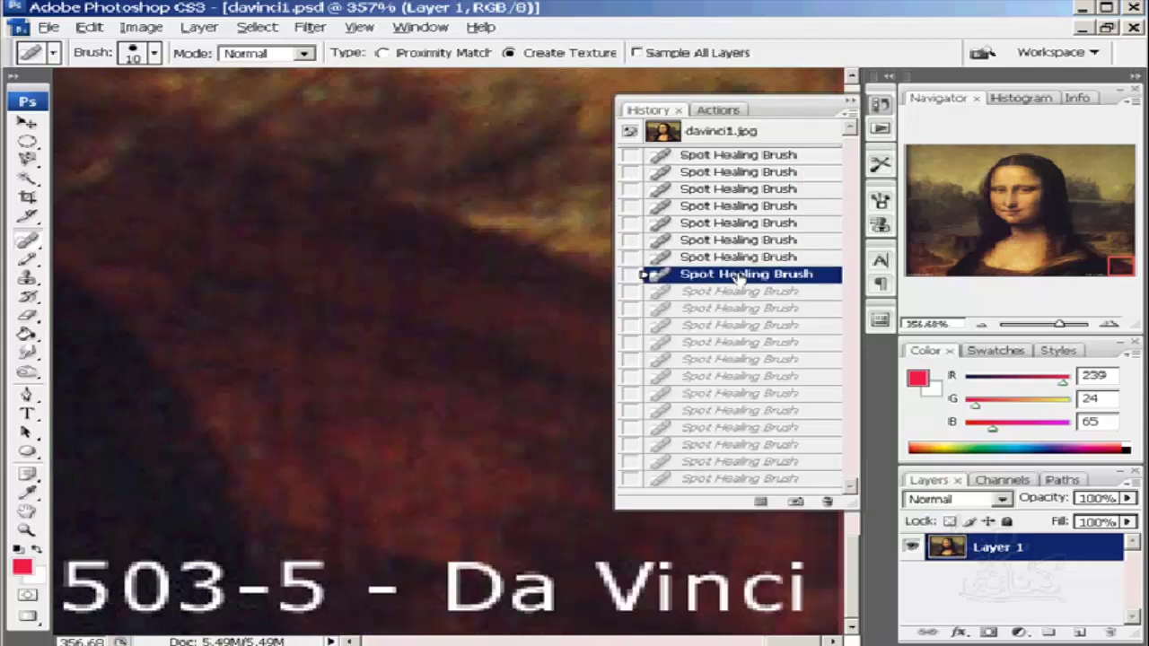
left_click(738, 259)
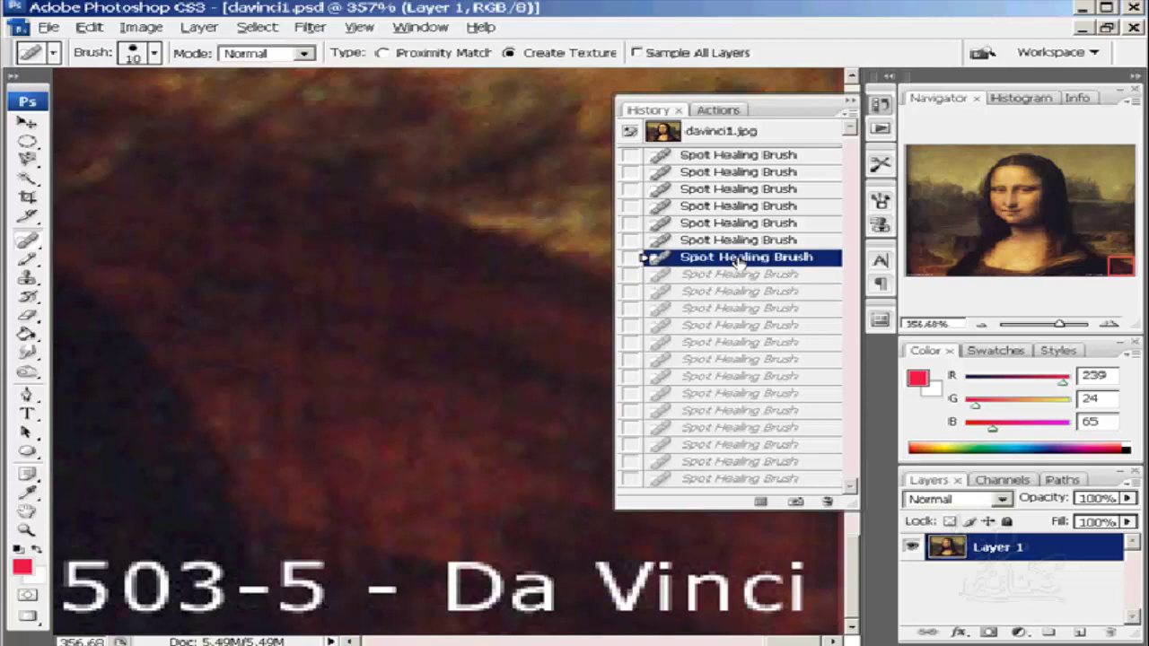
left_click(737, 242)
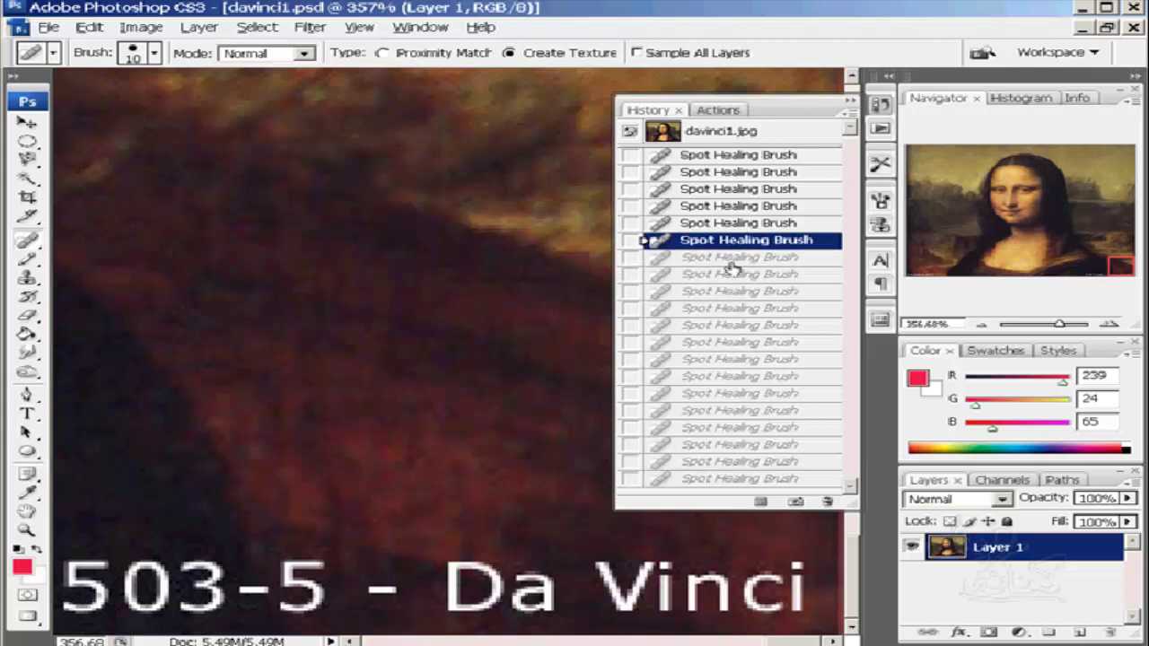
Step: Redo the healing states, settle one state back, and collapse the History panel
left_click(730, 260)
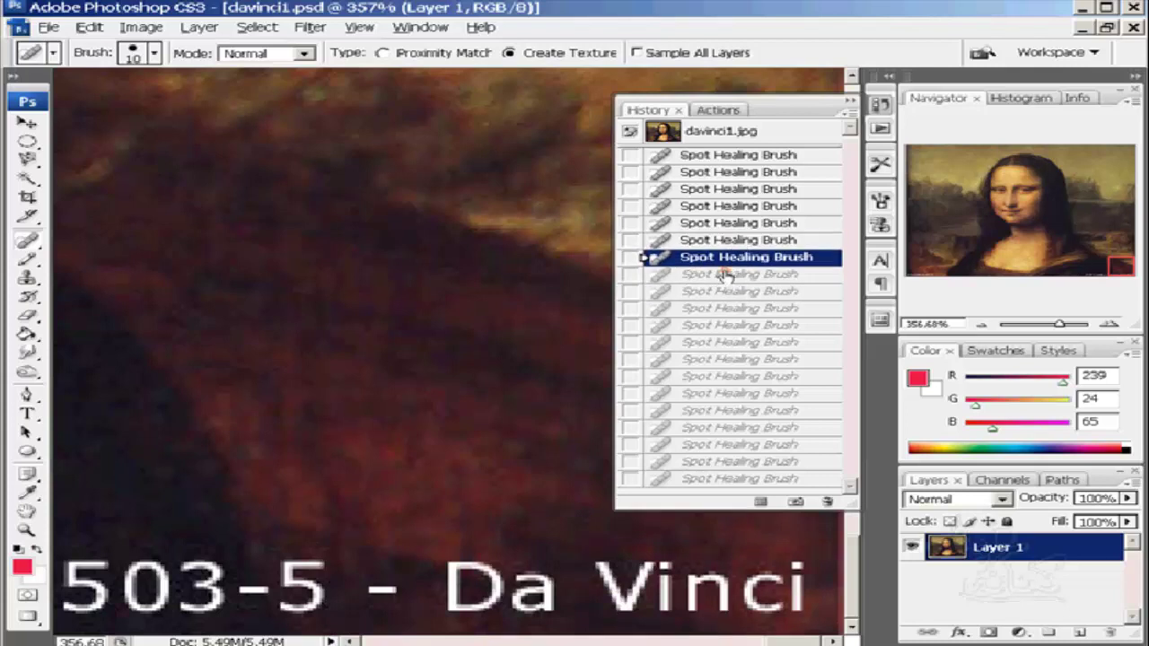
left_click(727, 274)
left_click(729, 291)
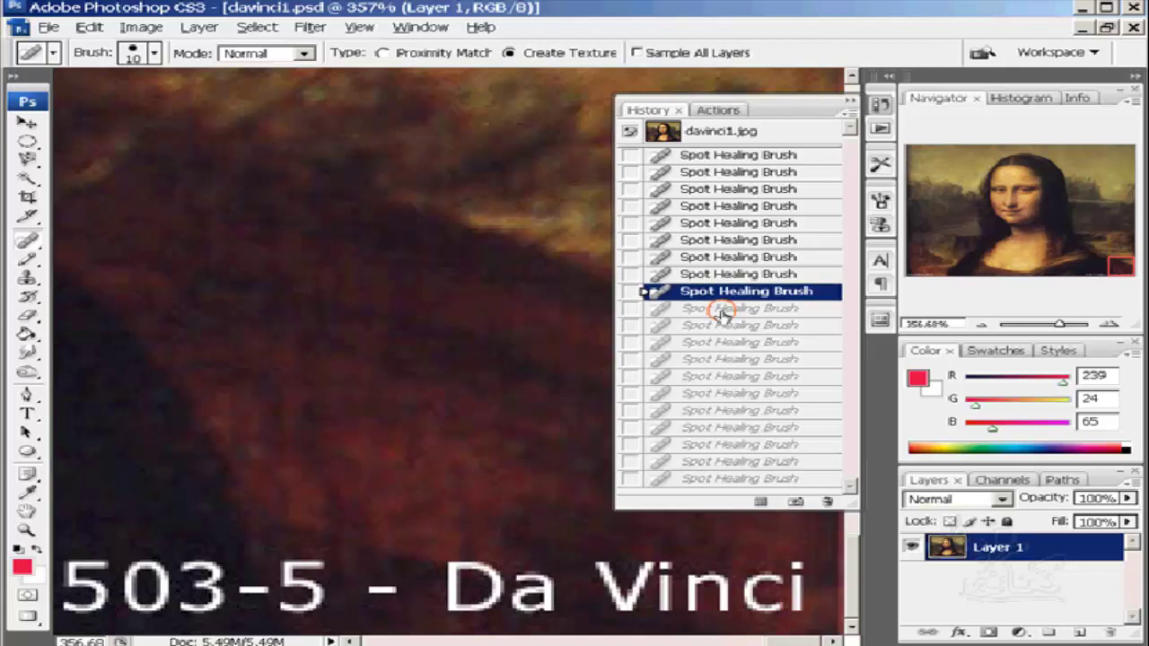
left_click(723, 309)
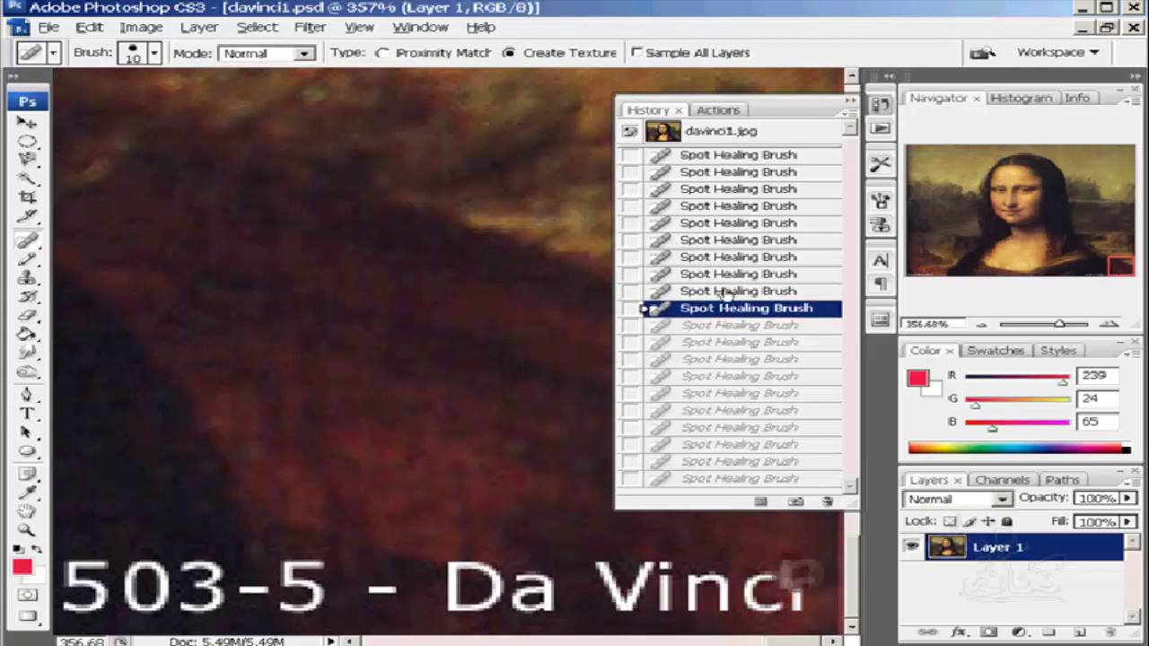
left_click(725, 292)
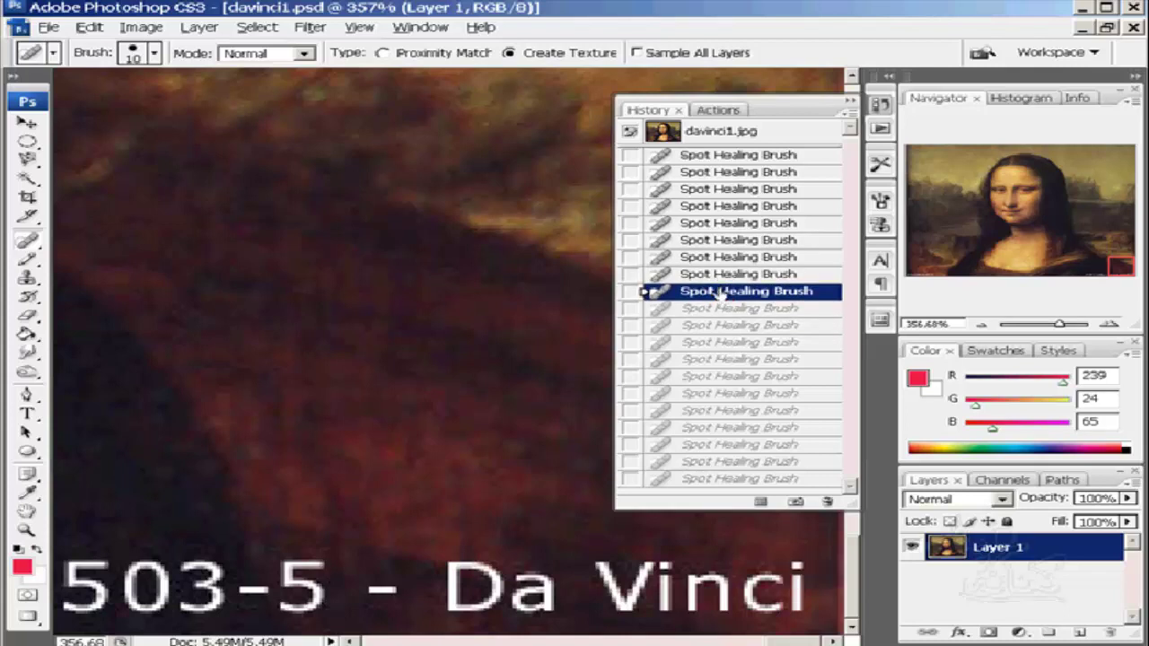
left_click(879, 107)
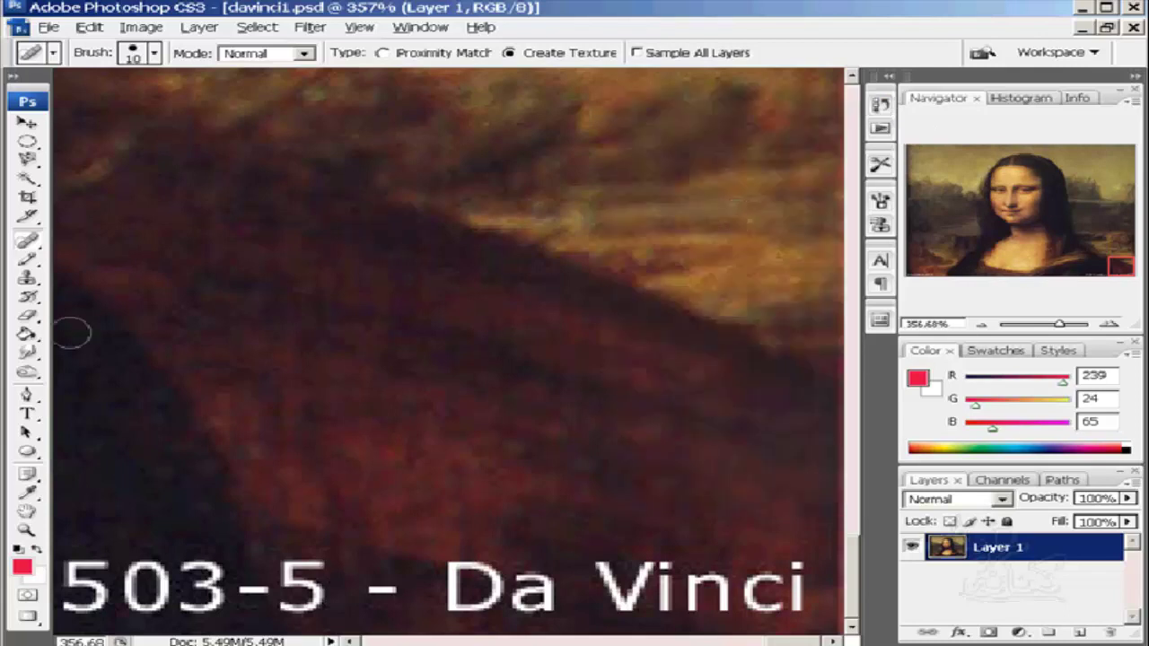
left_click(30, 242)
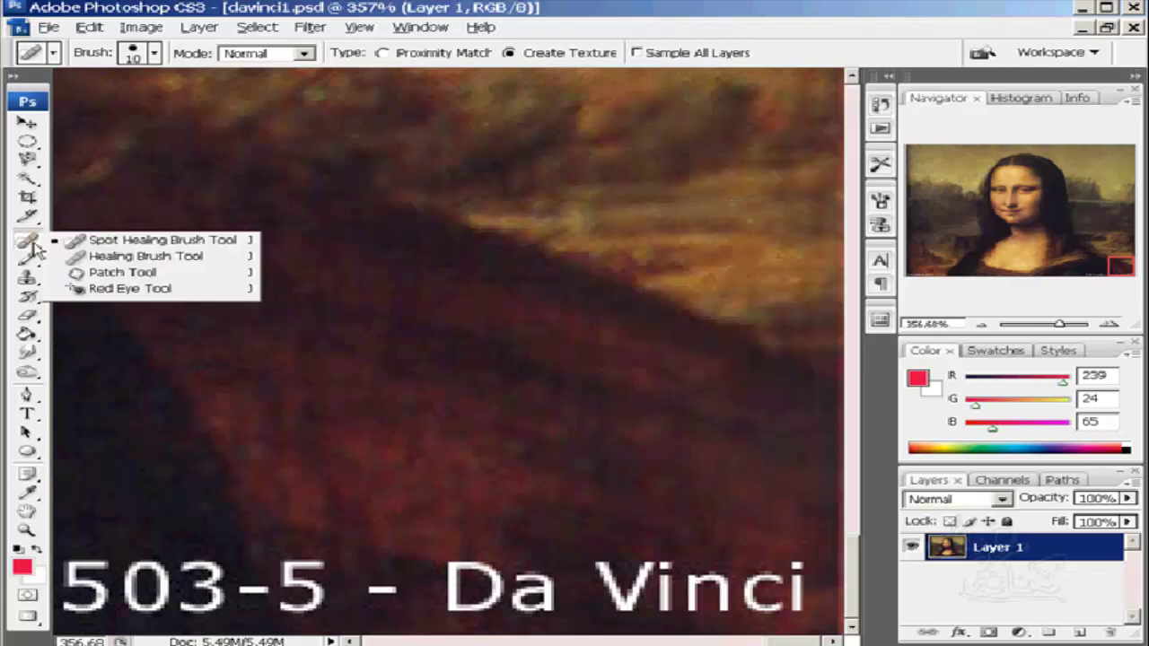
Step: Switch to the Healing Brush, sample dark background, and paint out the end of 'Vinci'
left_click(172, 258)
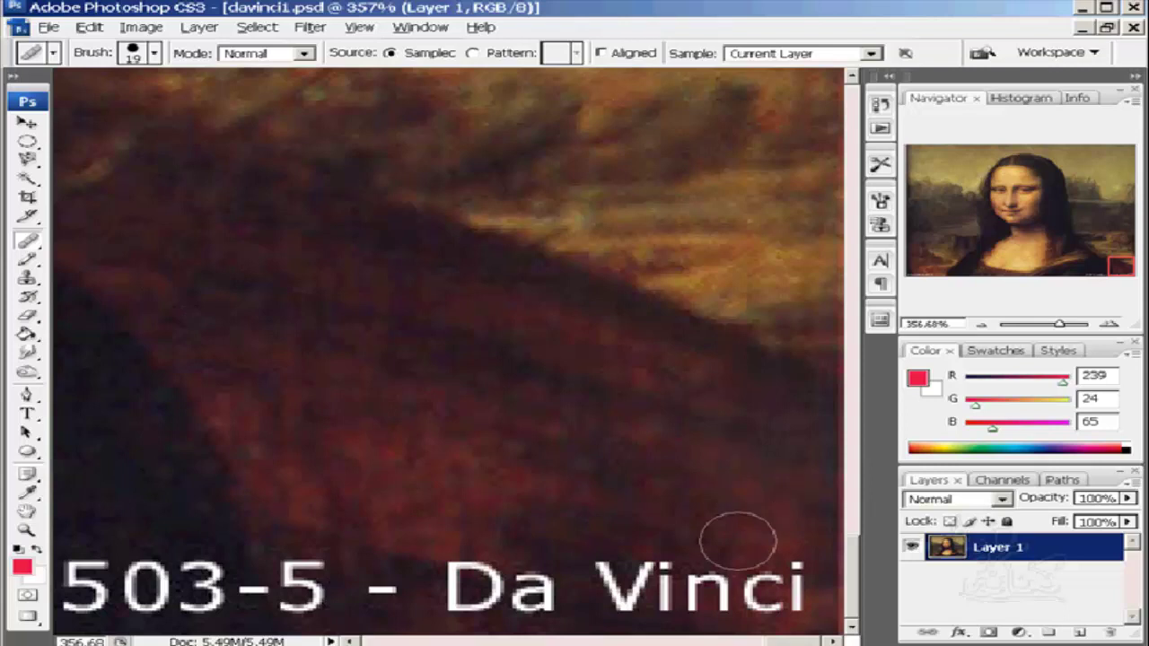
left_click(755, 498, "alt")
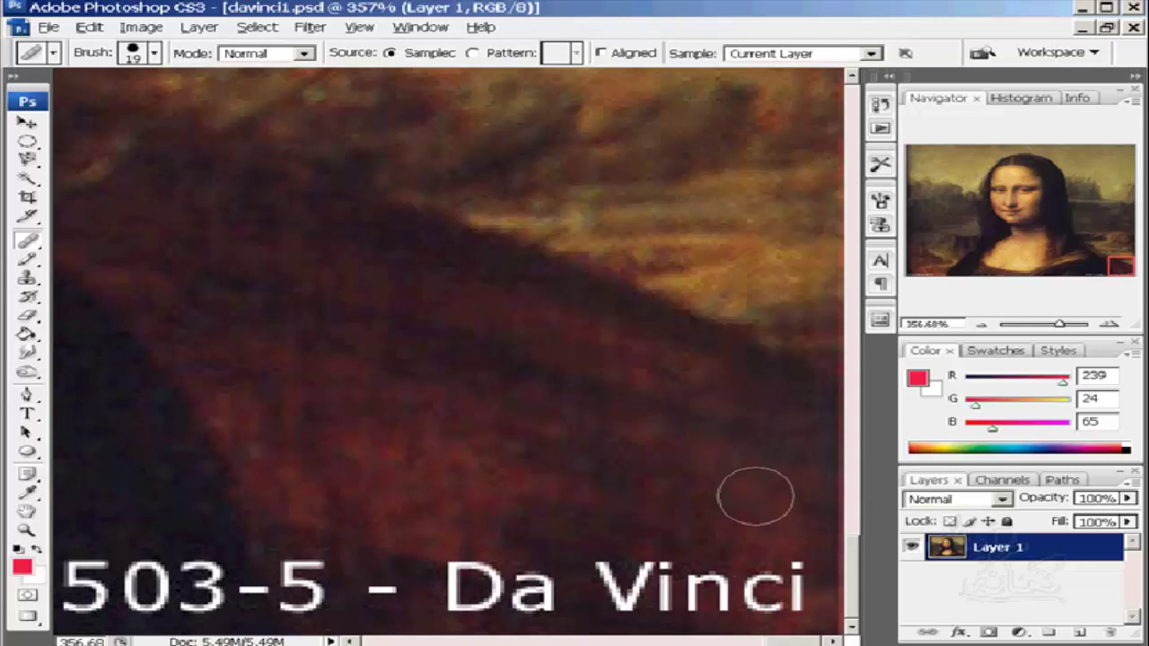
left_click_drag(787, 533, 787, 542)
mouse_move(788, 584)
left_mouse_down()
mouse_move(777, 592)
mouse_move(789, 598)
mouse_move(777, 520)
mouse_move(756, 520)
left_mouse_up()
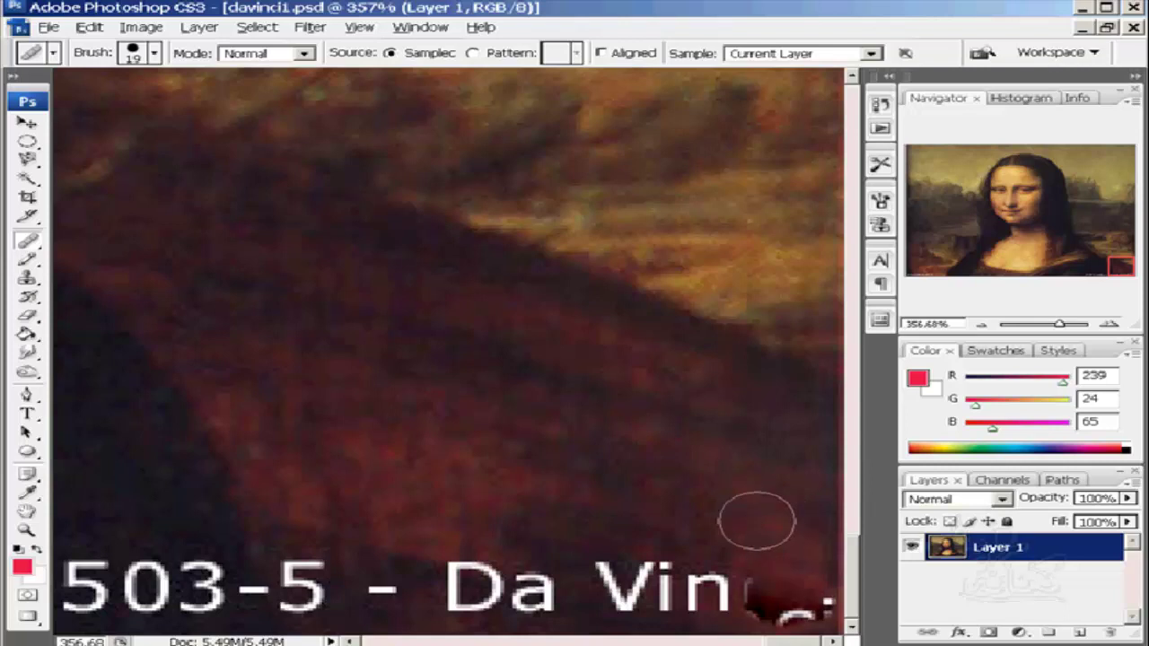
Step: Resample nearby background and paint out the remaining 'Vi' and 'Da' letters
left_click(629, 375, "alt")
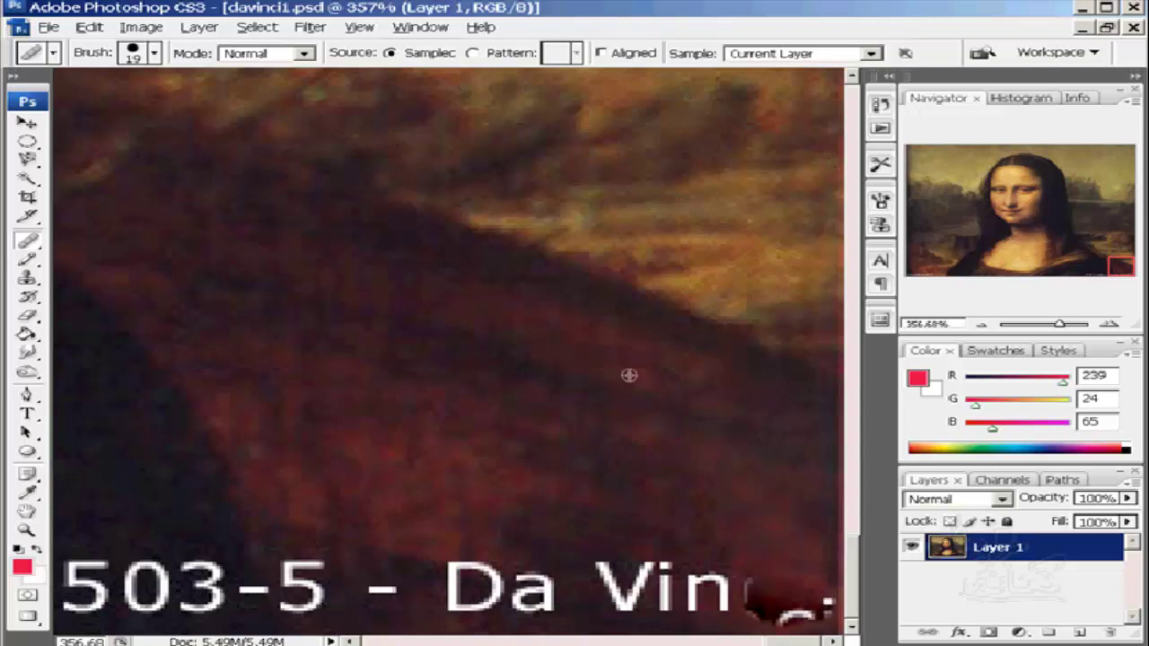
mouse_move(792, 582)
left_mouse_down()
mouse_move(802, 598)
mouse_move(698, 584)
left_mouse_up()
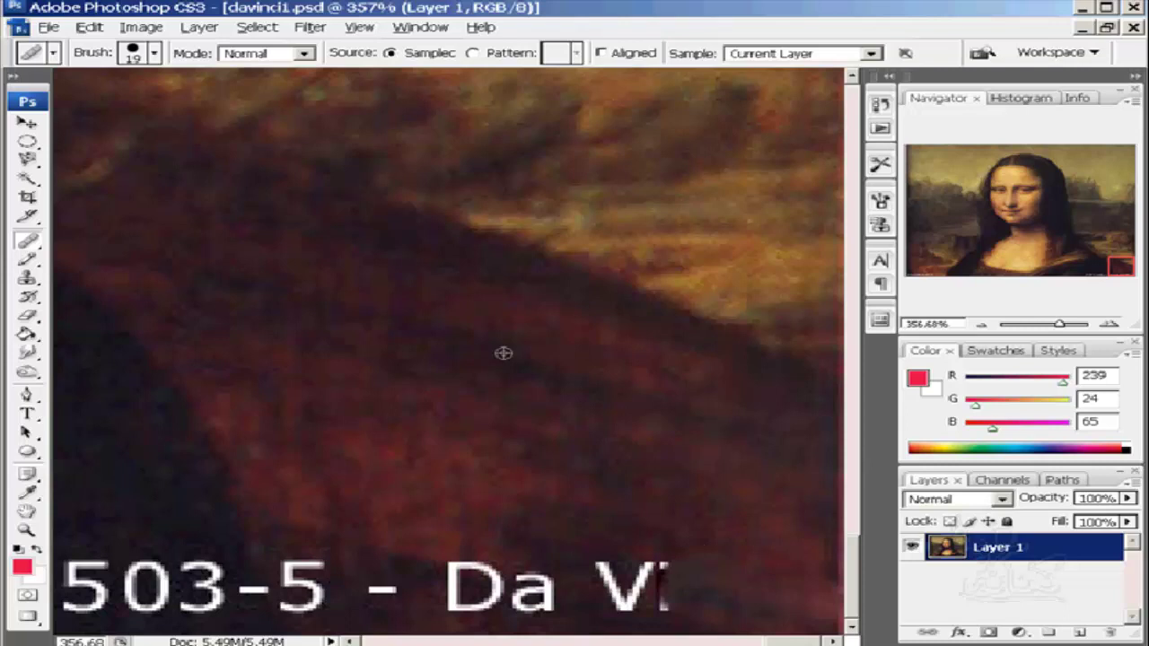
mouse_move(691, 550)
left_mouse_down()
mouse_move(596, 588)
mouse_move(665, 590)
mouse_move(664, 547)
left_mouse_up()
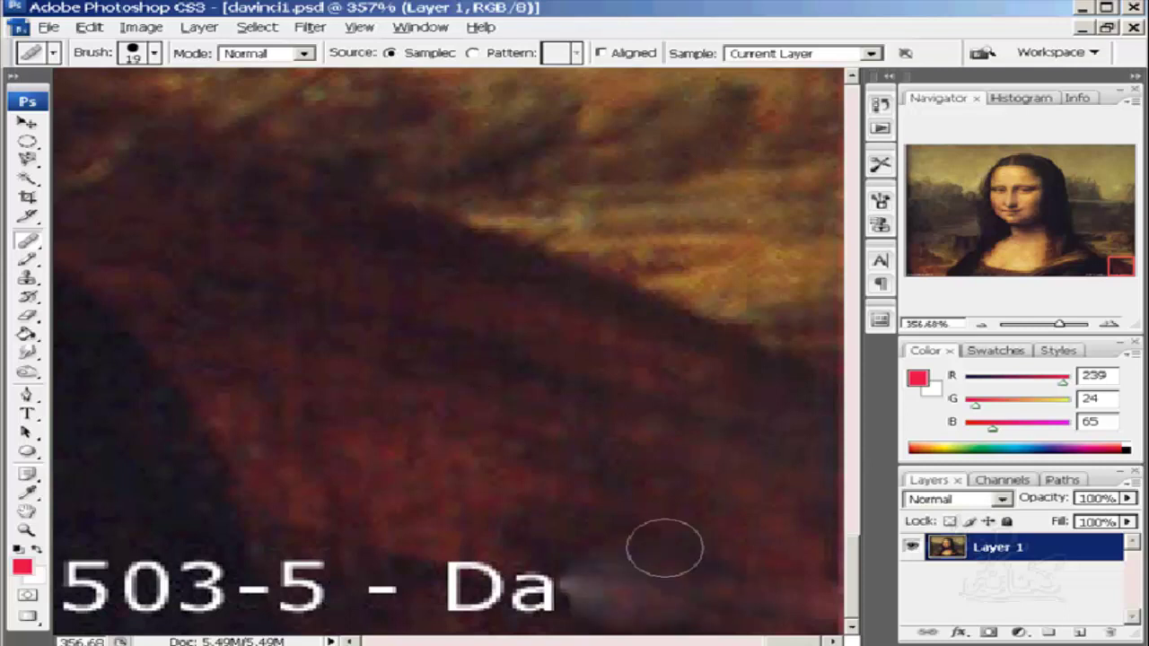
mouse_move(565, 596)
left_mouse_down()
mouse_move(590, 592)
mouse_move(413, 581)
left_mouse_up()
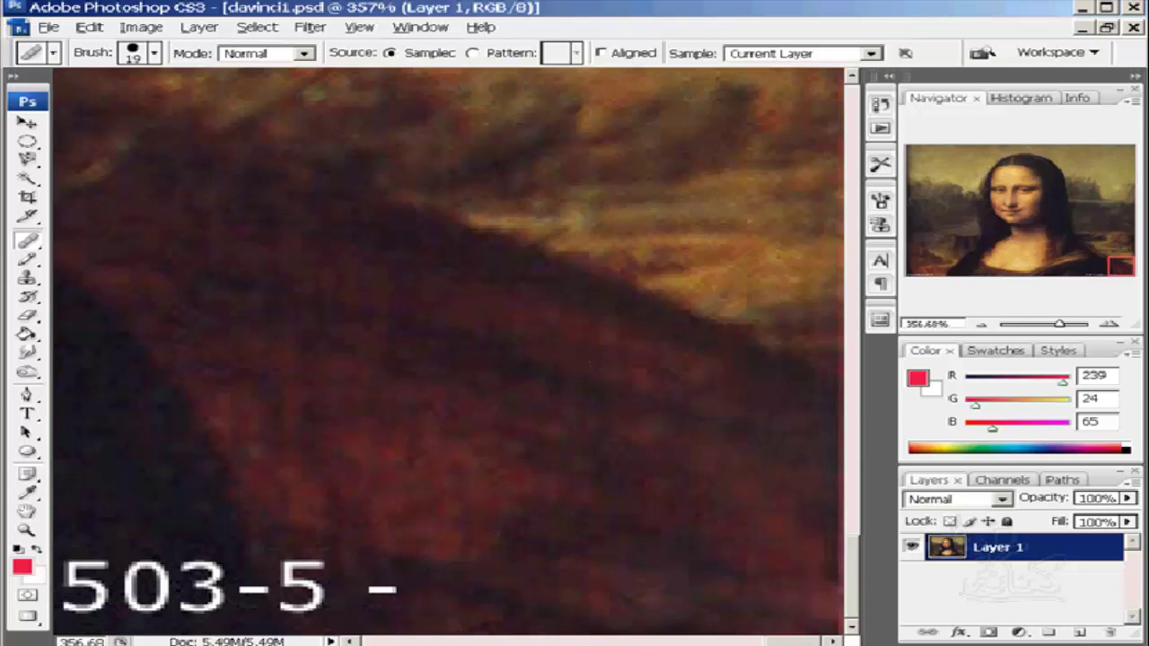
Step: Resample background and heal out the dash and digits of '1503-5 -'
scroll(767, 639, "left", 3)
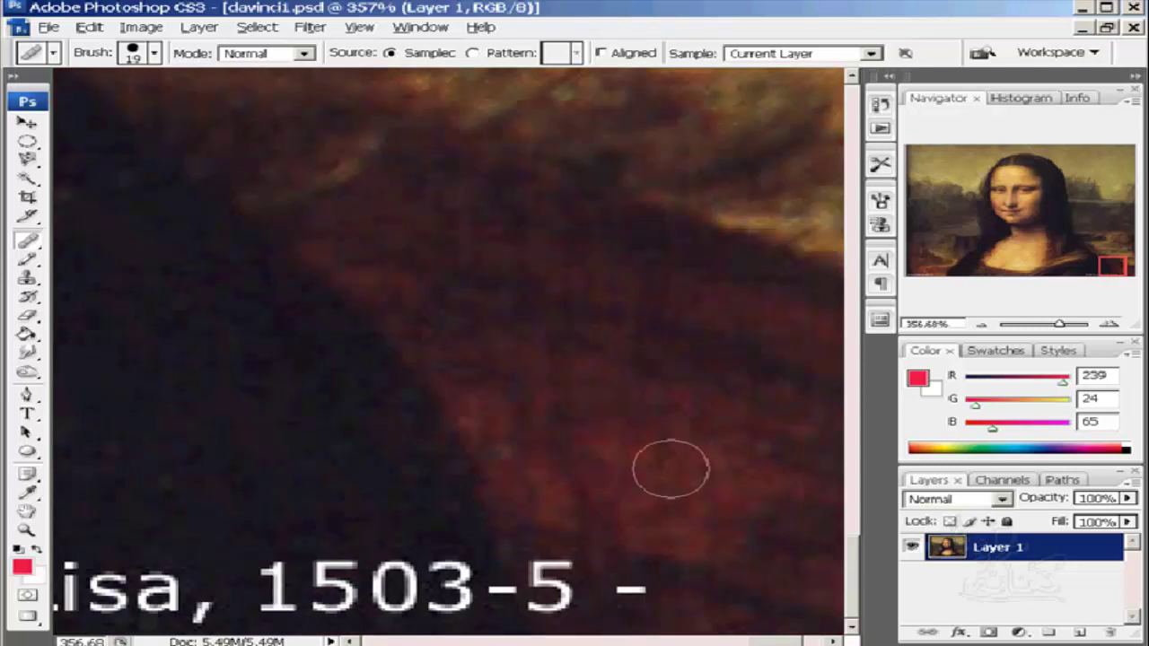
left_click(744, 425, "alt")
mouse_move(639, 577)
left_mouse_down()
mouse_move(571, 577)
mouse_move(569, 595)
left_mouse_up()
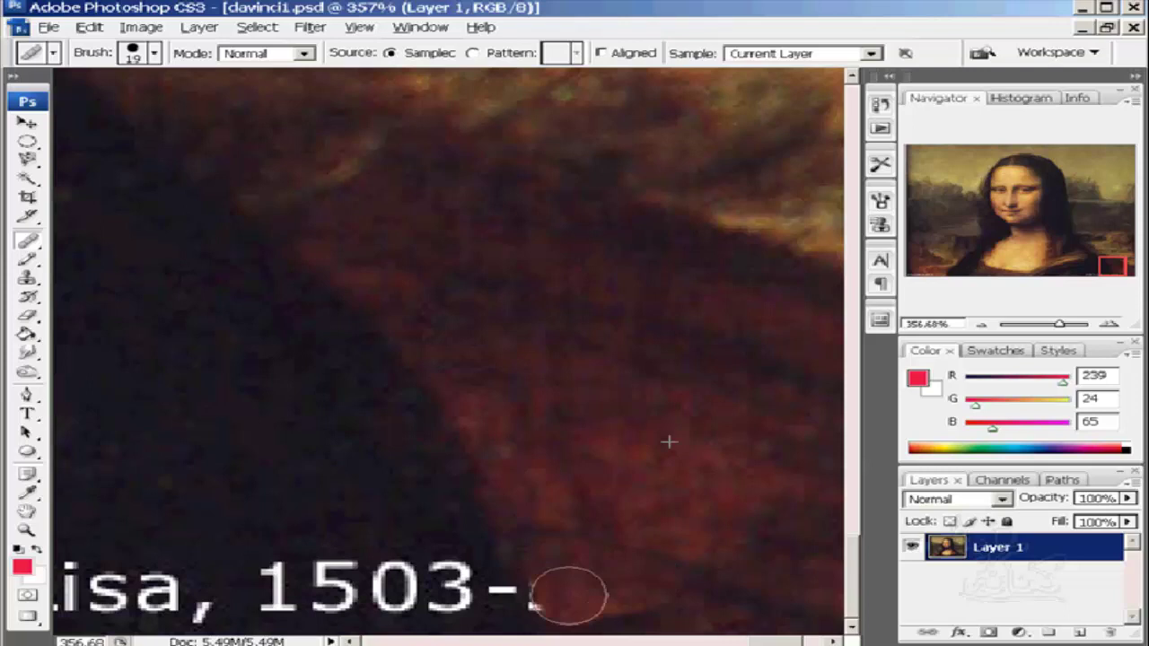
left_click(286, 404, "alt")
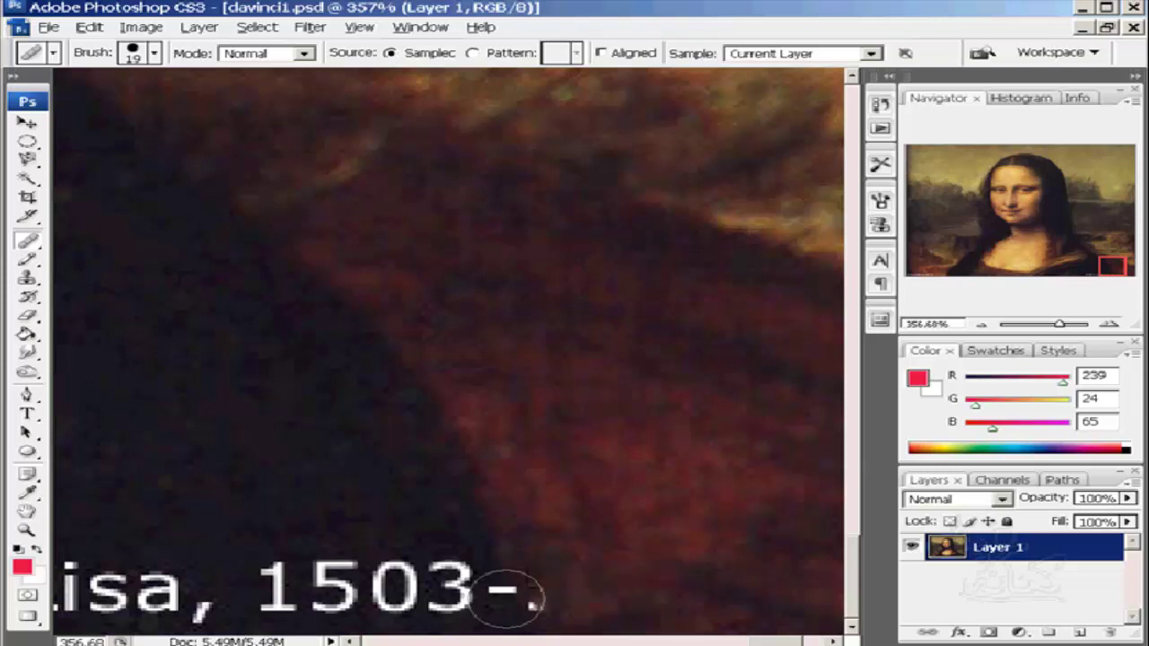
left_click(506, 598)
left_click_drag(506, 599, 305, 575)
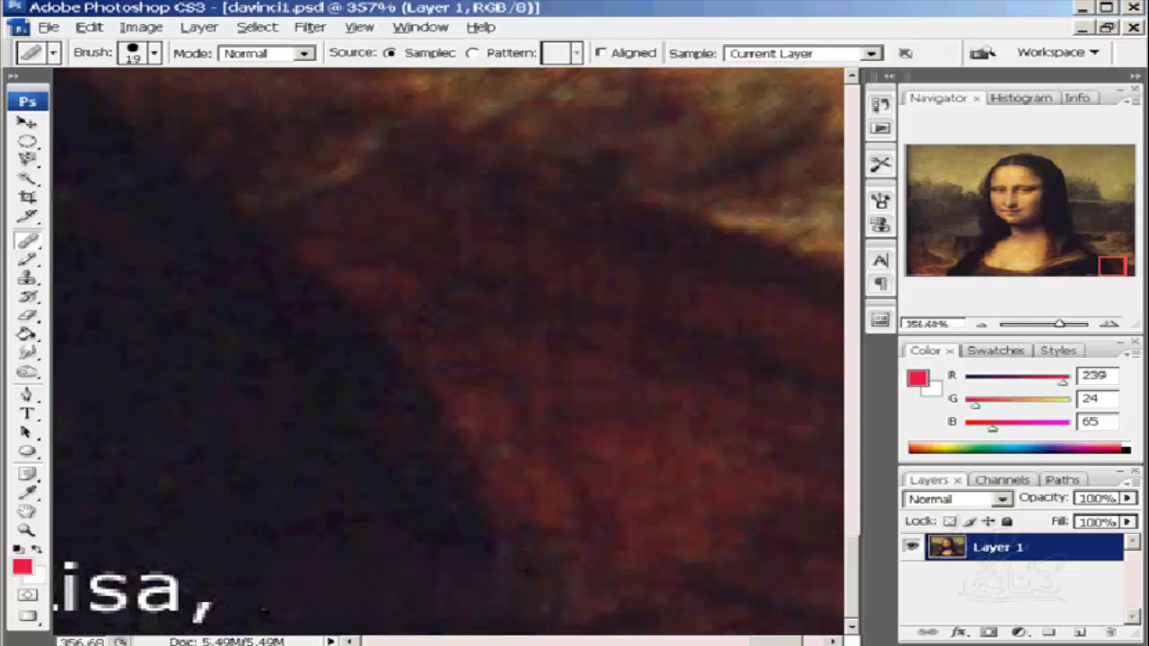
Step: Pan left, resample near 'Lisa', and heal out the letters of 'Mona Lisa,' including the final M
scroll(448, 359, "left", 2)
scroll(449, 359, "left", 5)
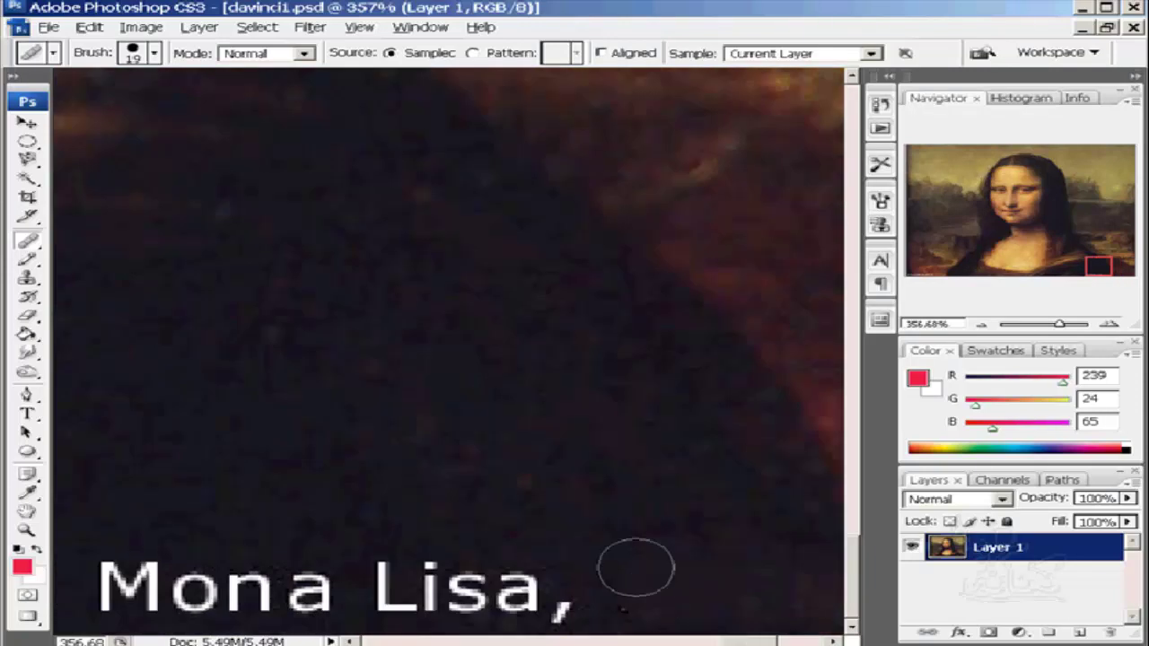
left_click(513, 409, "alt")
mouse_move(611, 580)
left_mouse_down()
mouse_move(444, 594)
mouse_move(236, 575)
mouse_move(180, 588)
left_mouse_up()
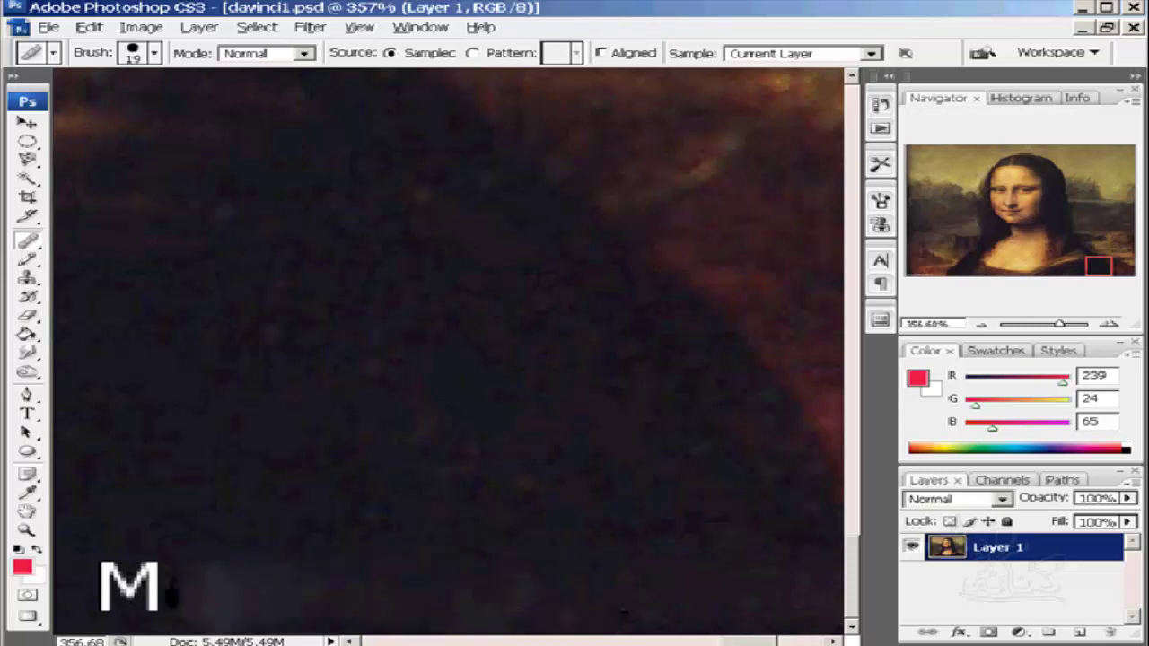
left_click(754, 641)
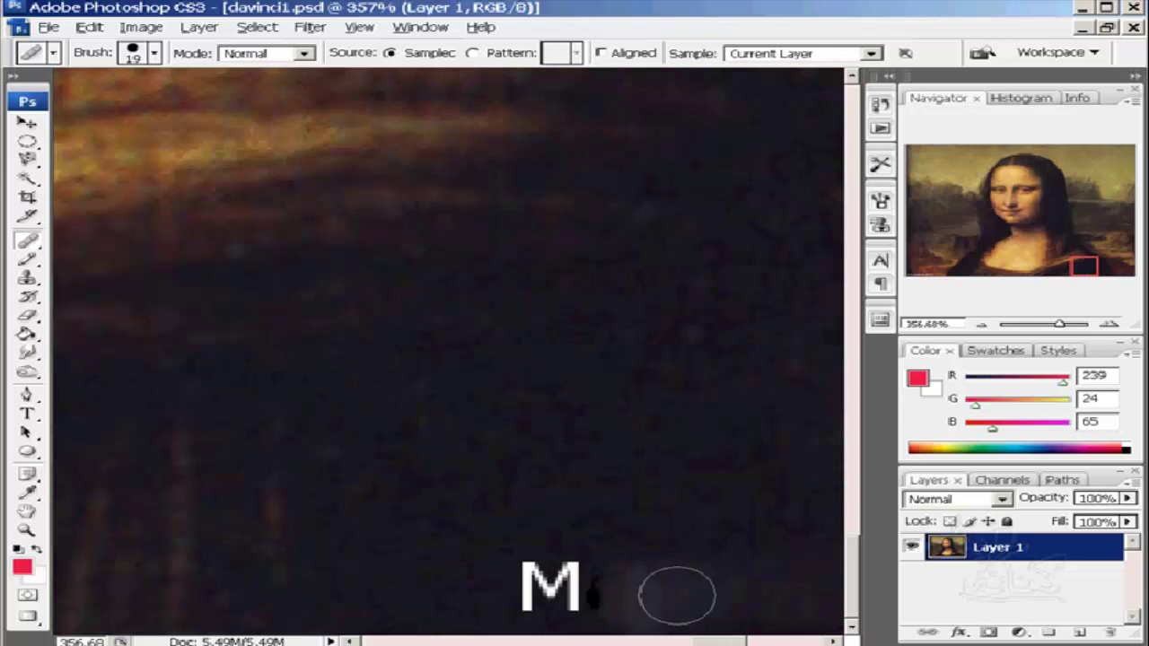
mouse_move(588, 588)
left_mouse_down()
mouse_move(521, 583)
mouse_move(761, 586)
left_mouse_up()
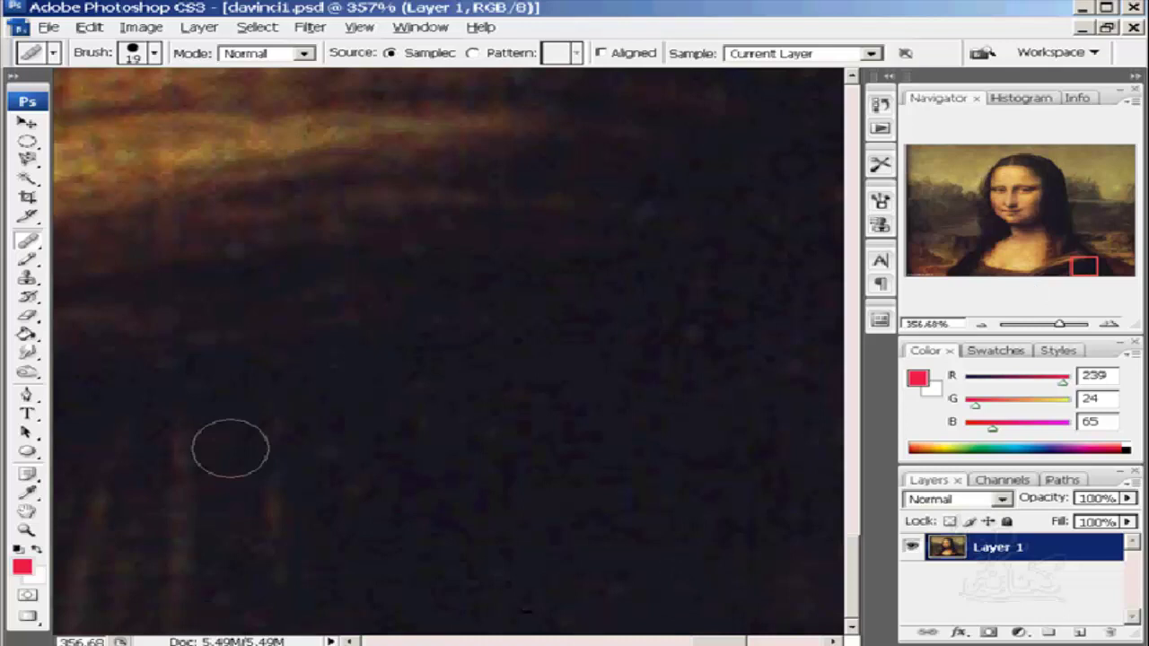
left_click(26, 531)
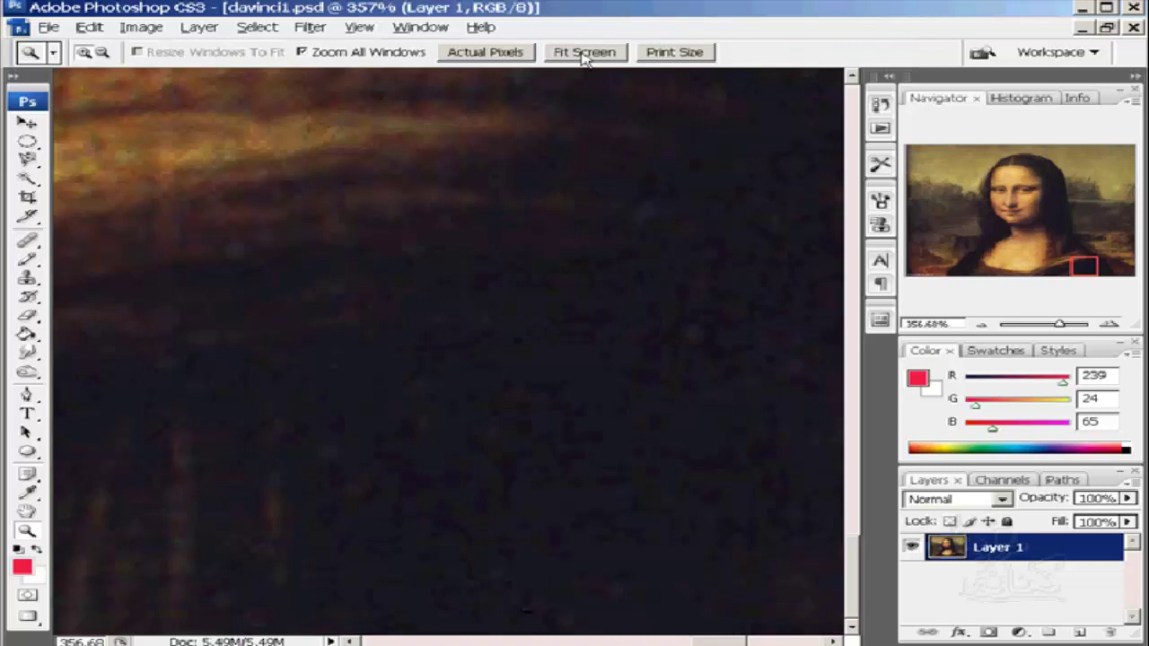
left_click(583, 52)
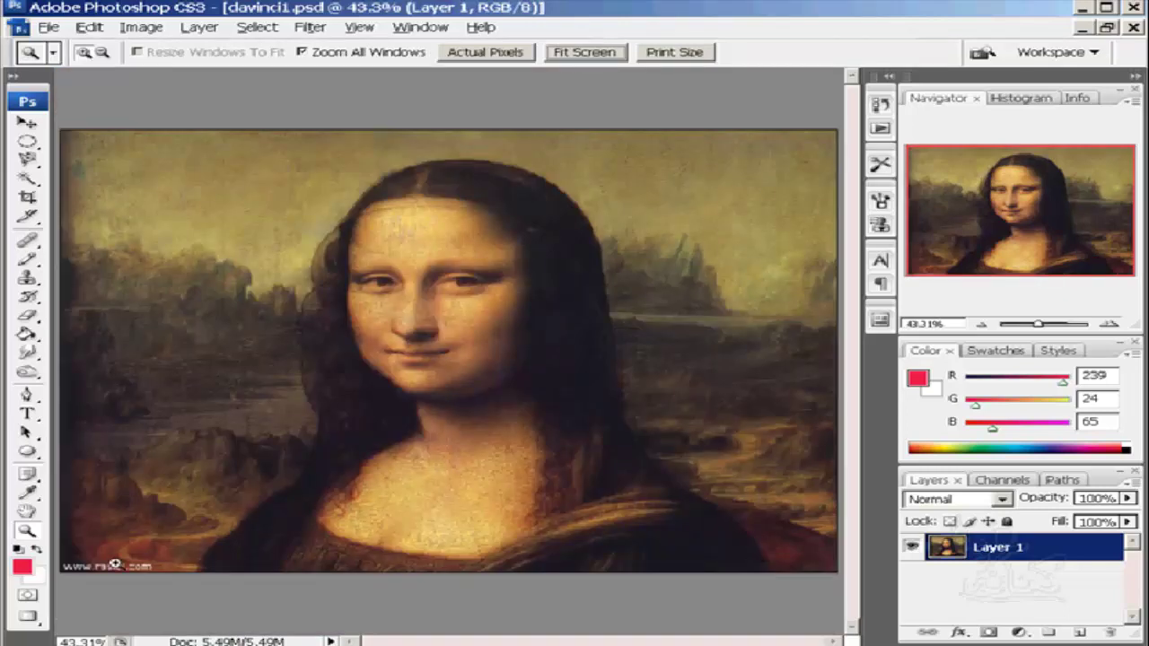
left_click_drag(185, 541, 29, 595)
left_click_drag(186, 541, 61, 571)
mouse_move(700, 519)
left_mouse_down()
mouse_move(217, 624)
mouse_move(239, 585)
left_mouse_up()
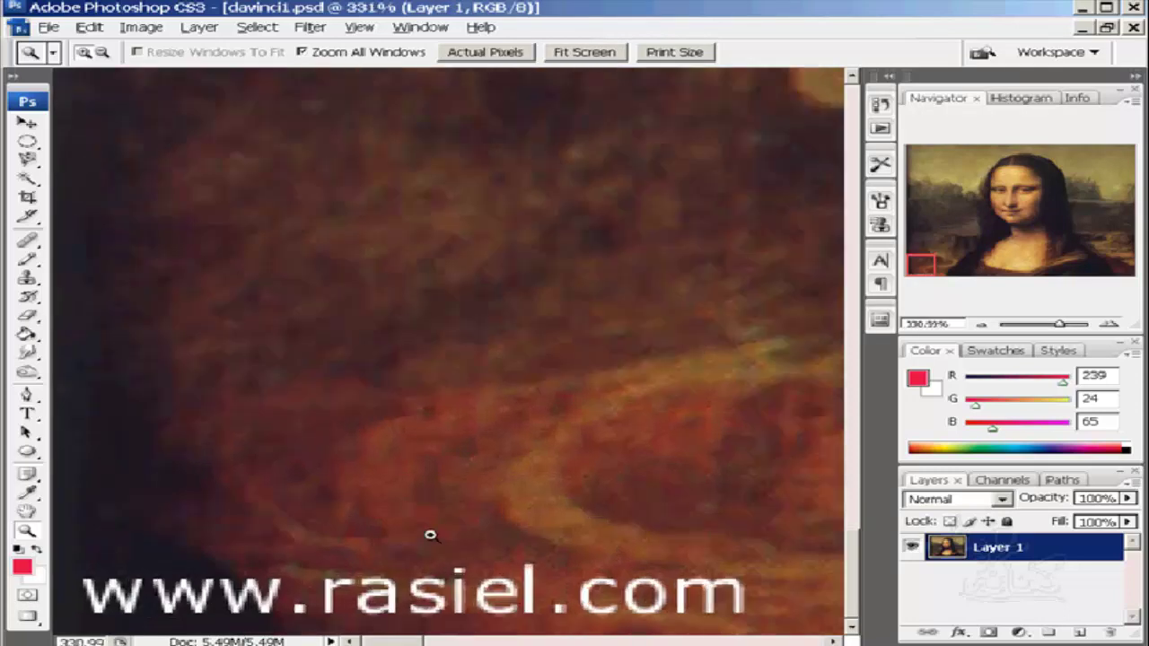
left_click(28, 240)
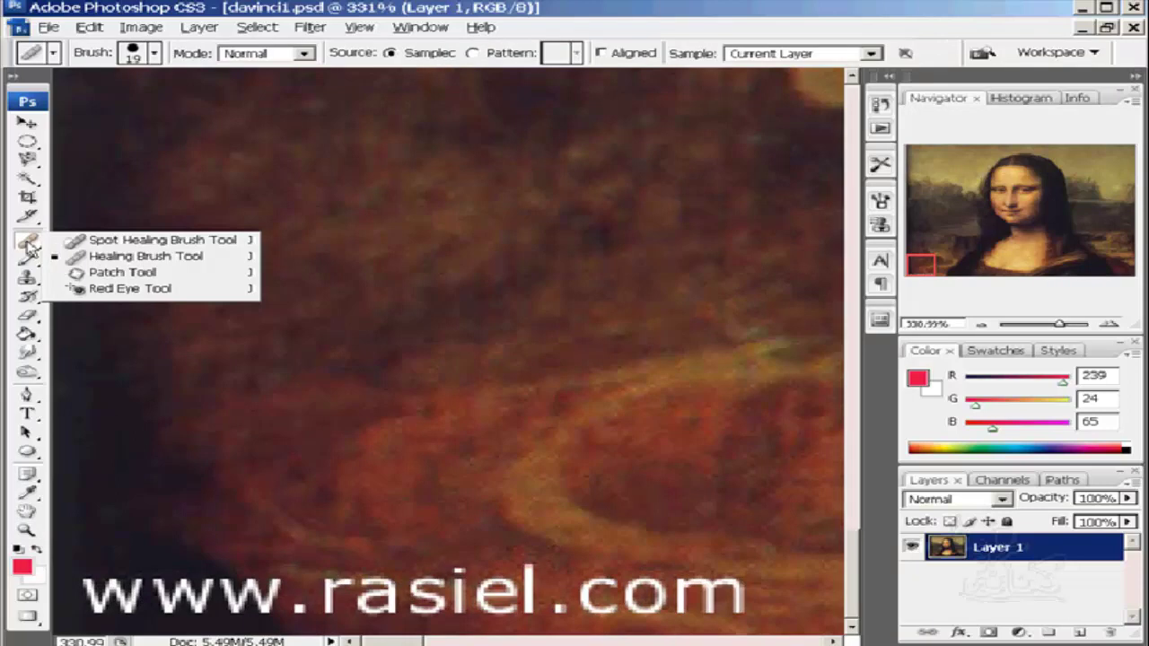
left_click(123, 274)
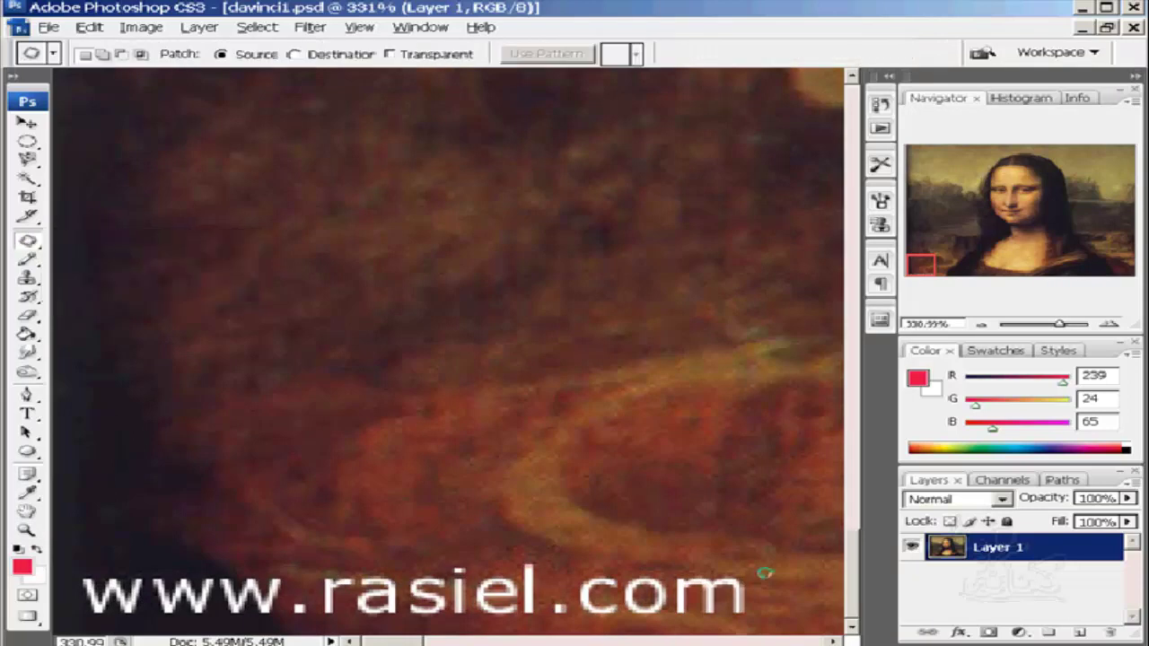
mouse_move(777, 591)
left_mouse_down()
mouse_move(762, 564)
mouse_move(554, 540)
mouse_move(293, 534)
mouse_move(79, 551)
mouse_move(78, 594)
mouse_move(160, 622)
mouse_move(750, 619)
mouse_move(773, 564)
left_mouse_up()
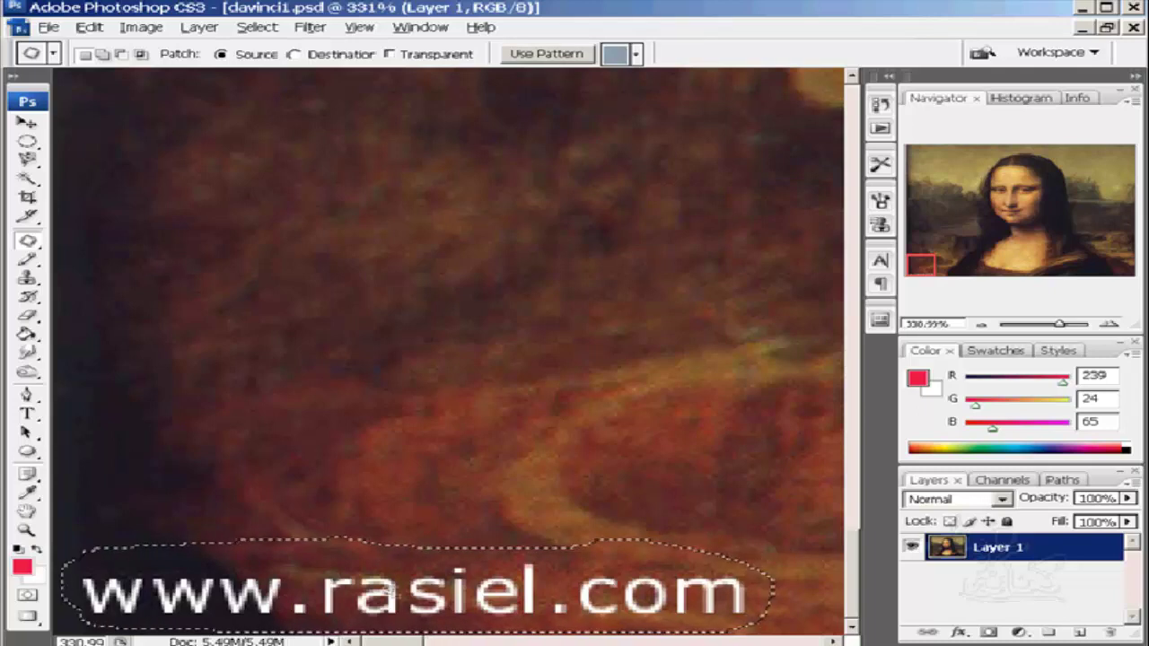
mouse_move(391, 594)
left_mouse_down()
mouse_move(384, 438)
mouse_move(397, 491)
mouse_move(398, 440)
mouse_move(407, 564)
mouse_move(413, 508)
left_mouse_up()
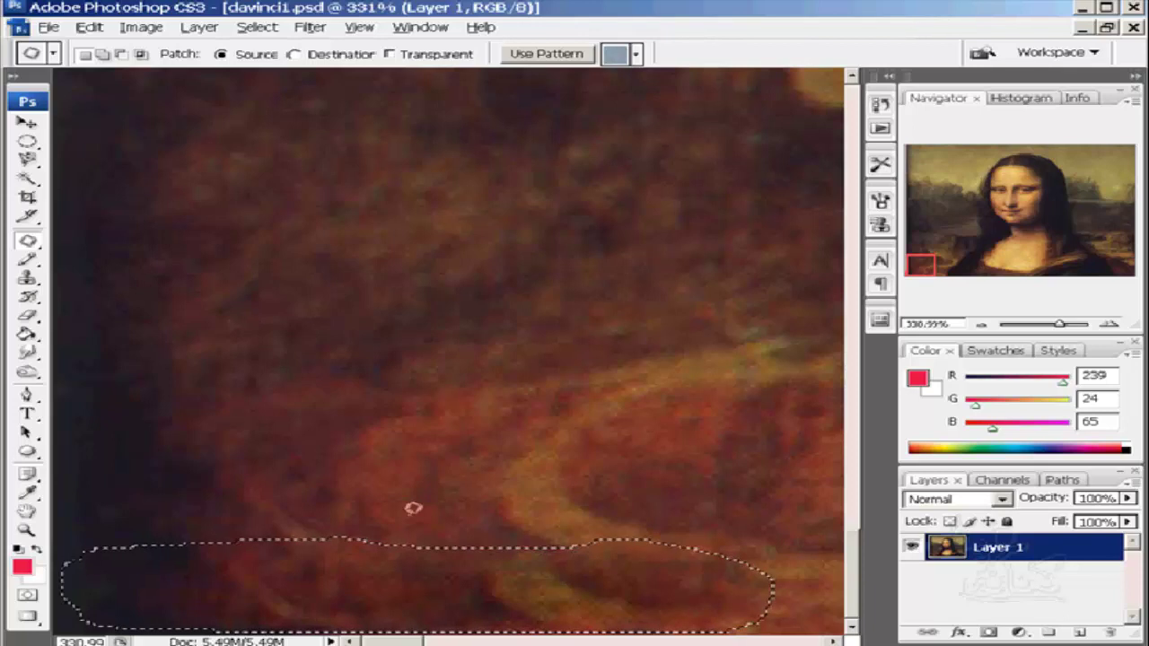
key("ctrl+d")
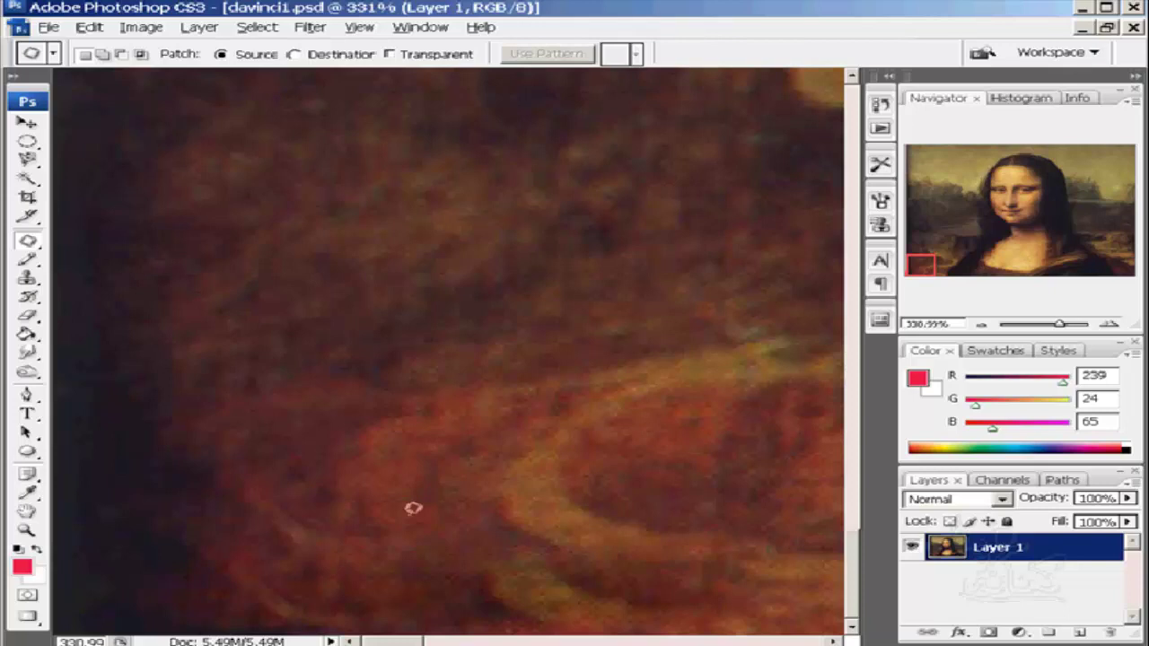
Step: Open the healing tools flyout from the Patch Tool icon in the toolbox
left_click(27, 245)
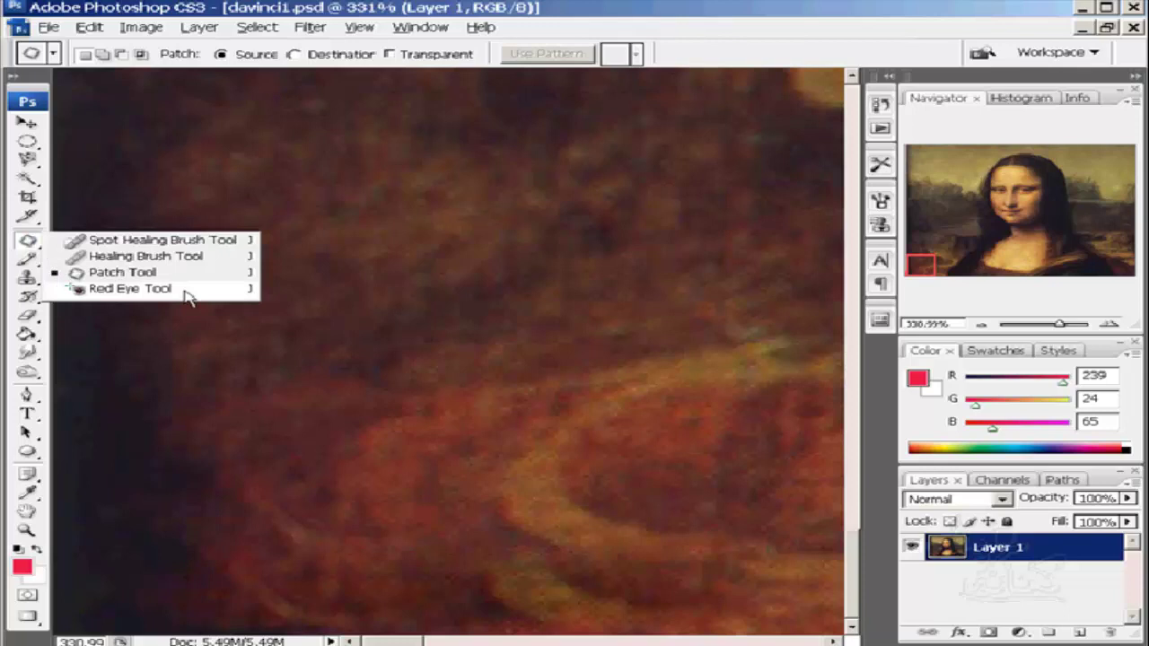